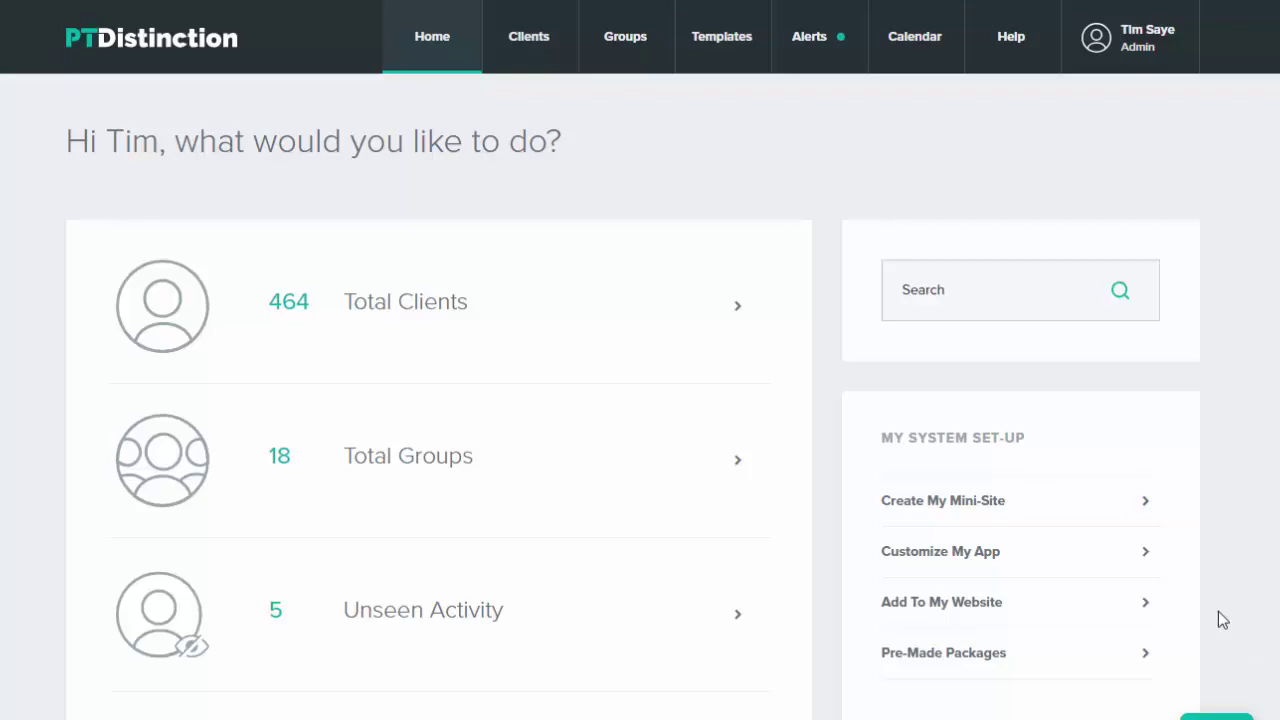
# Step: Add a group named 'Welcome Pack' and go to its dashboard
pyautogui.click(628, 45)
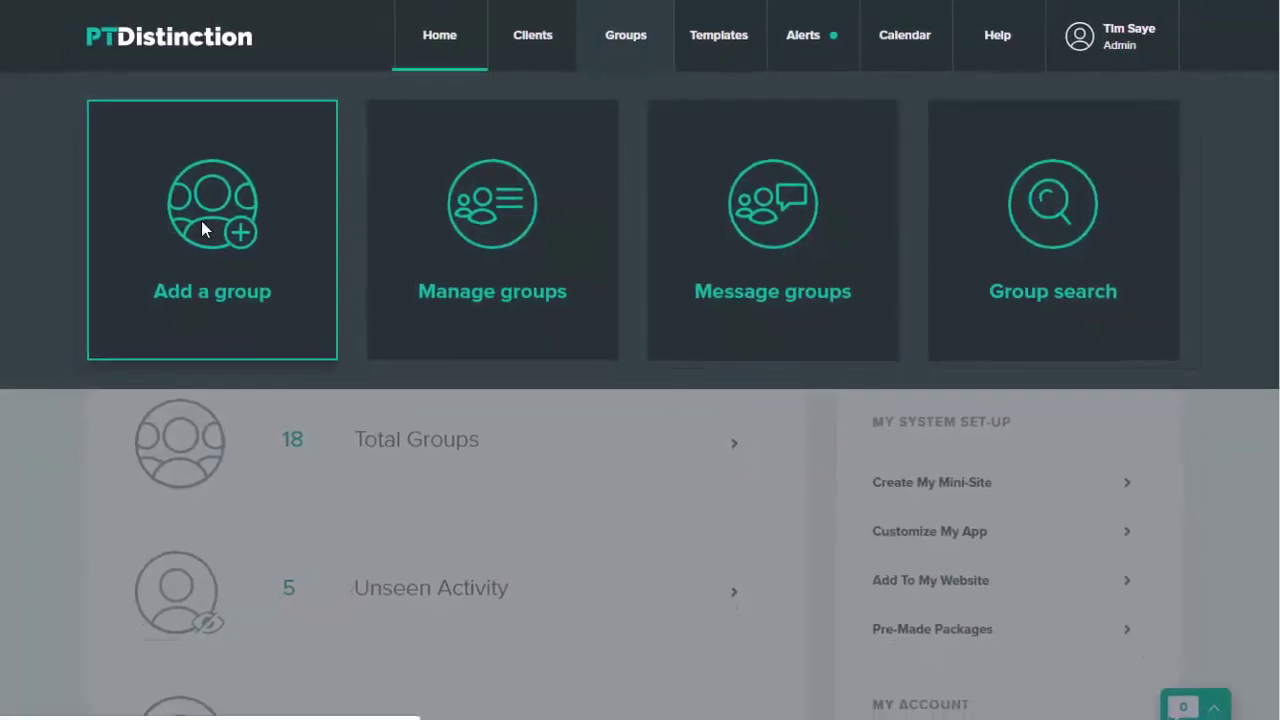
pyautogui.click(193, 236)
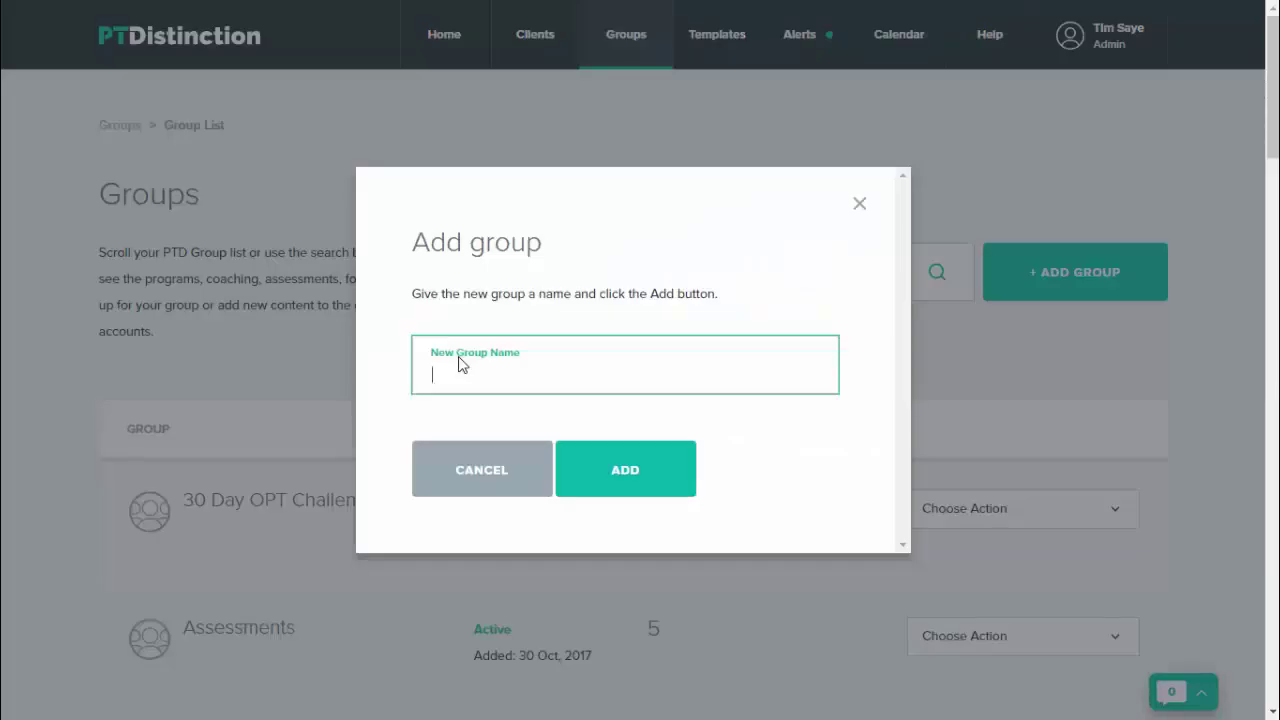
pyautogui.press('capslock')
pyautogui.write('W')
pyautogui.press('capslock')
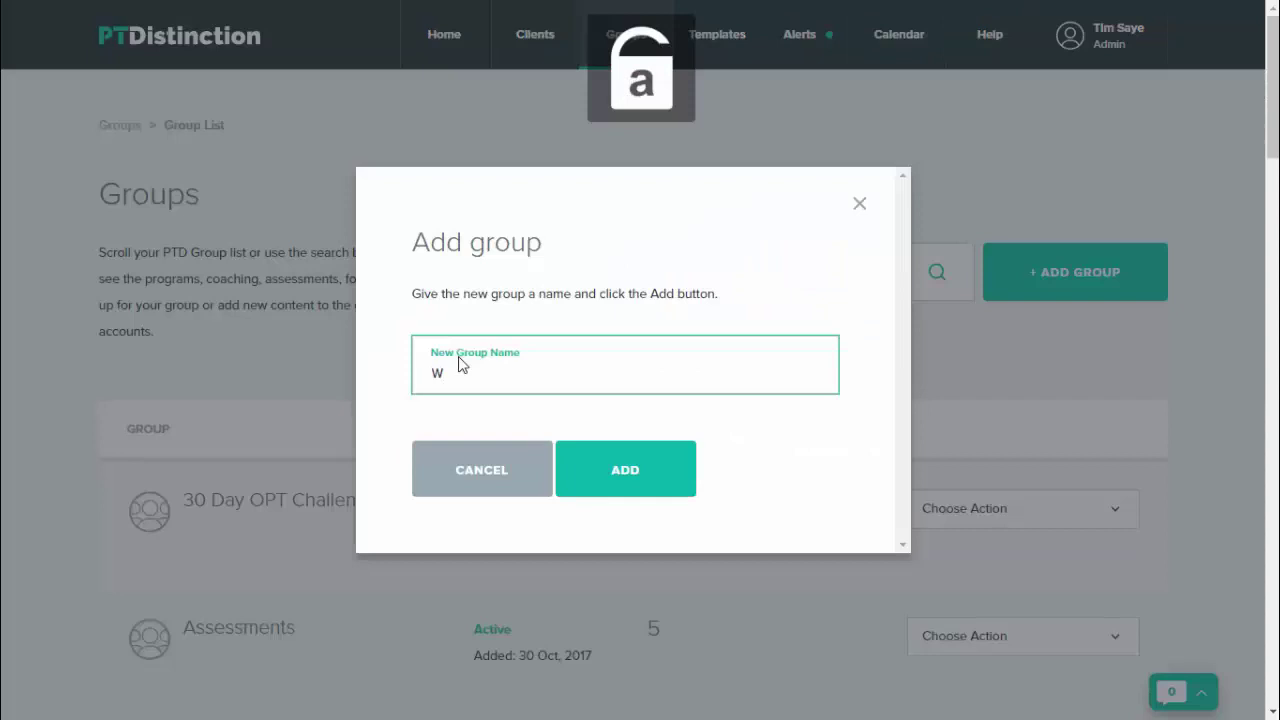
pyautogui.write('elcome')
pyautogui.press('capslock')
pyautogui.write('P')
pyautogui.press('capslock')
pyautogui.write('ack')
pyautogui.click(658, 490)
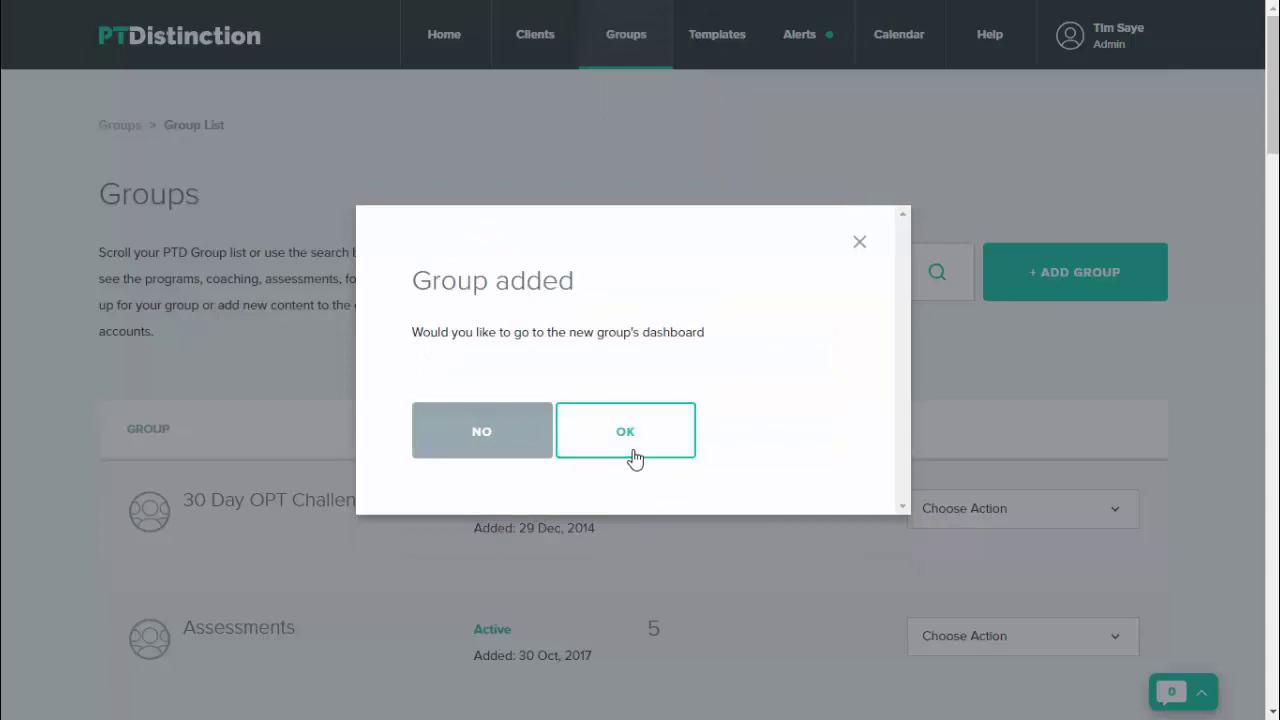
pyautogui.click(633, 456)
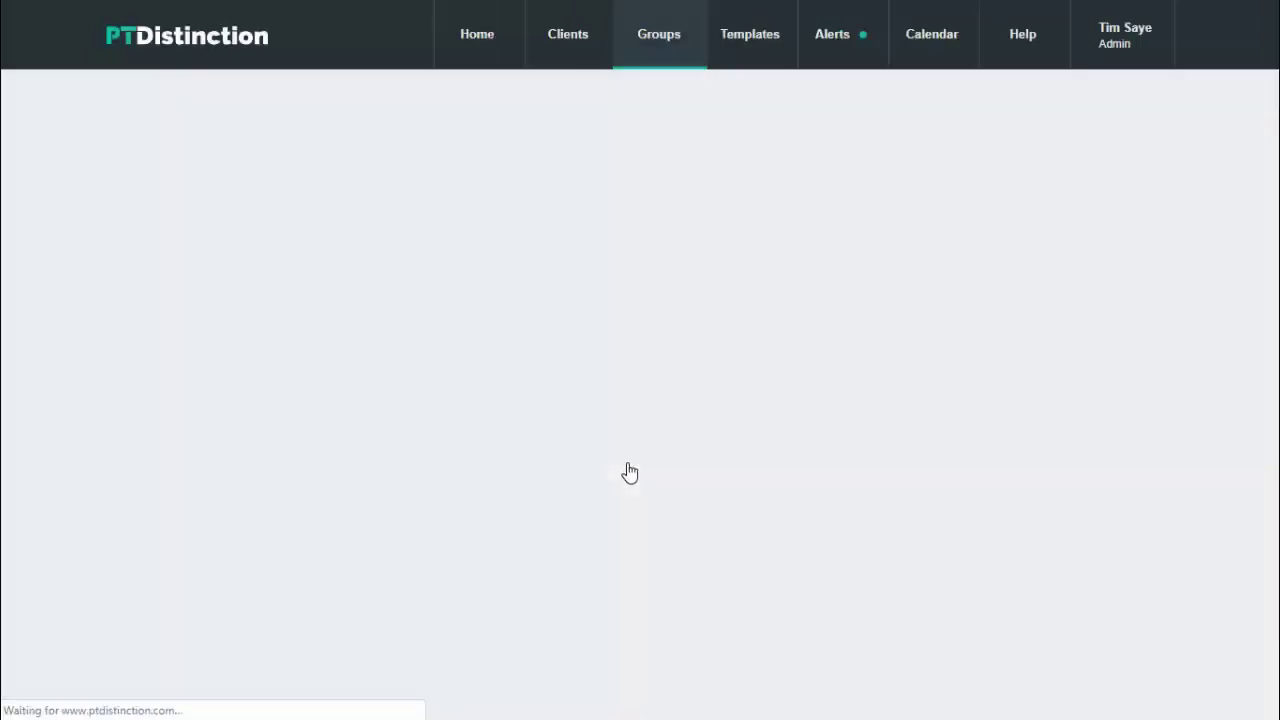
# Step: Add the Informed Consent Form to the group's content
pyautogui.scroll(-1, 539, 424)
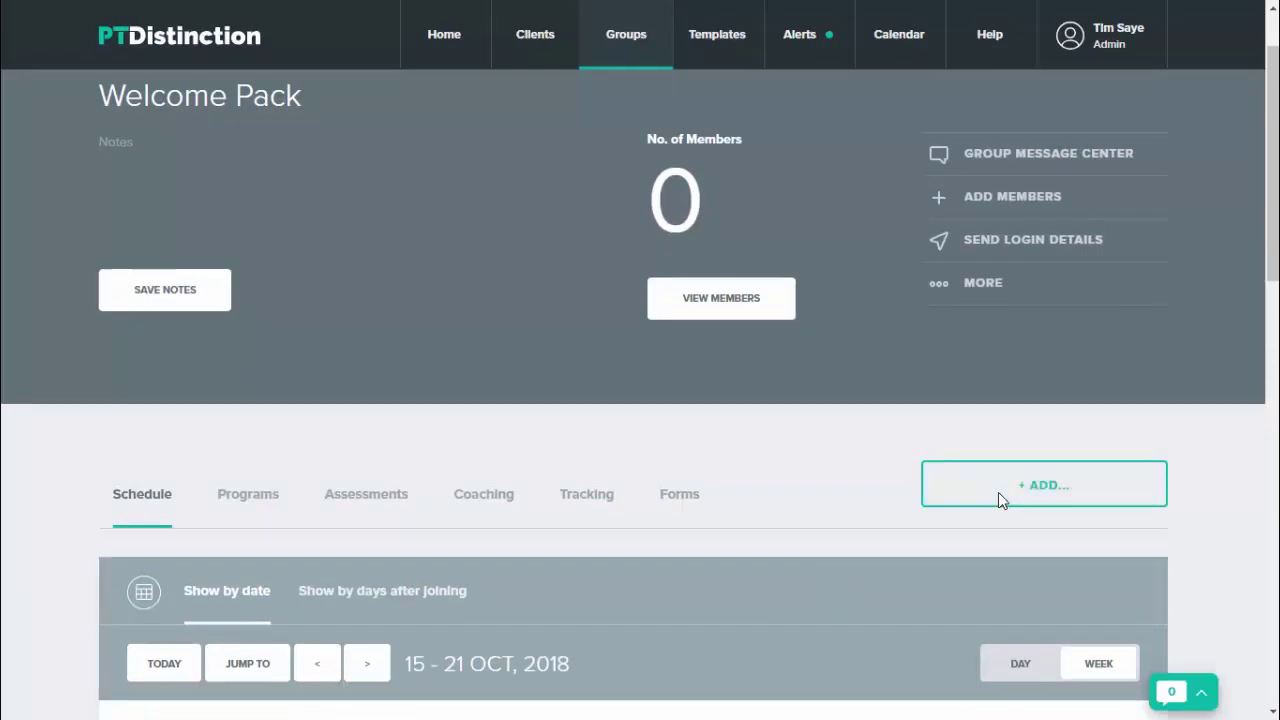
pyautogui.click(998, 492)
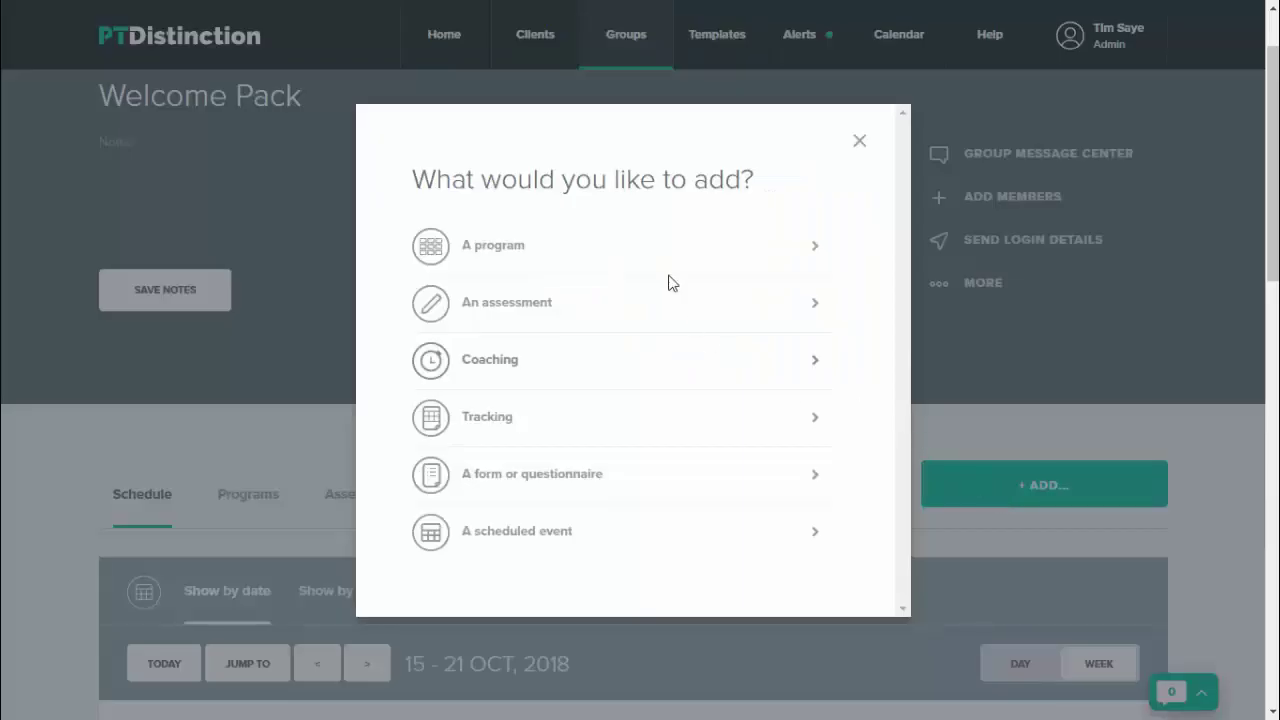
pyautogui.click(577, 476)
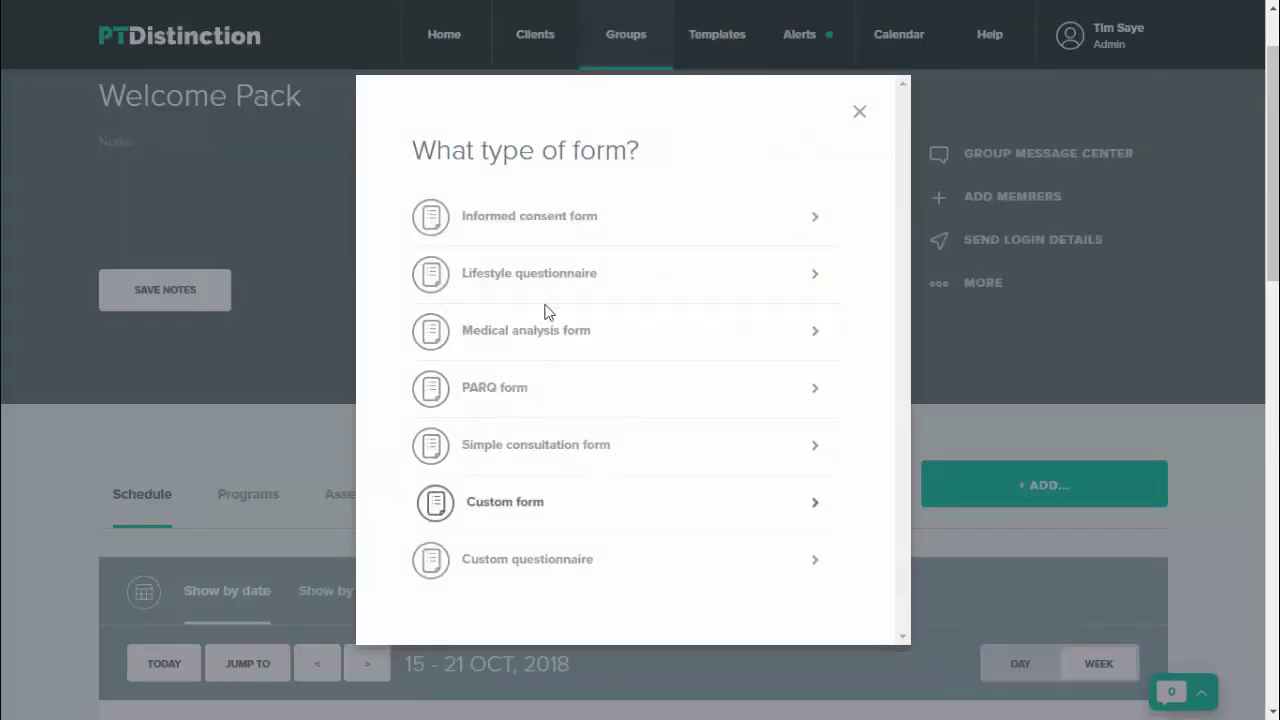
pyautogui.click(545, 215)
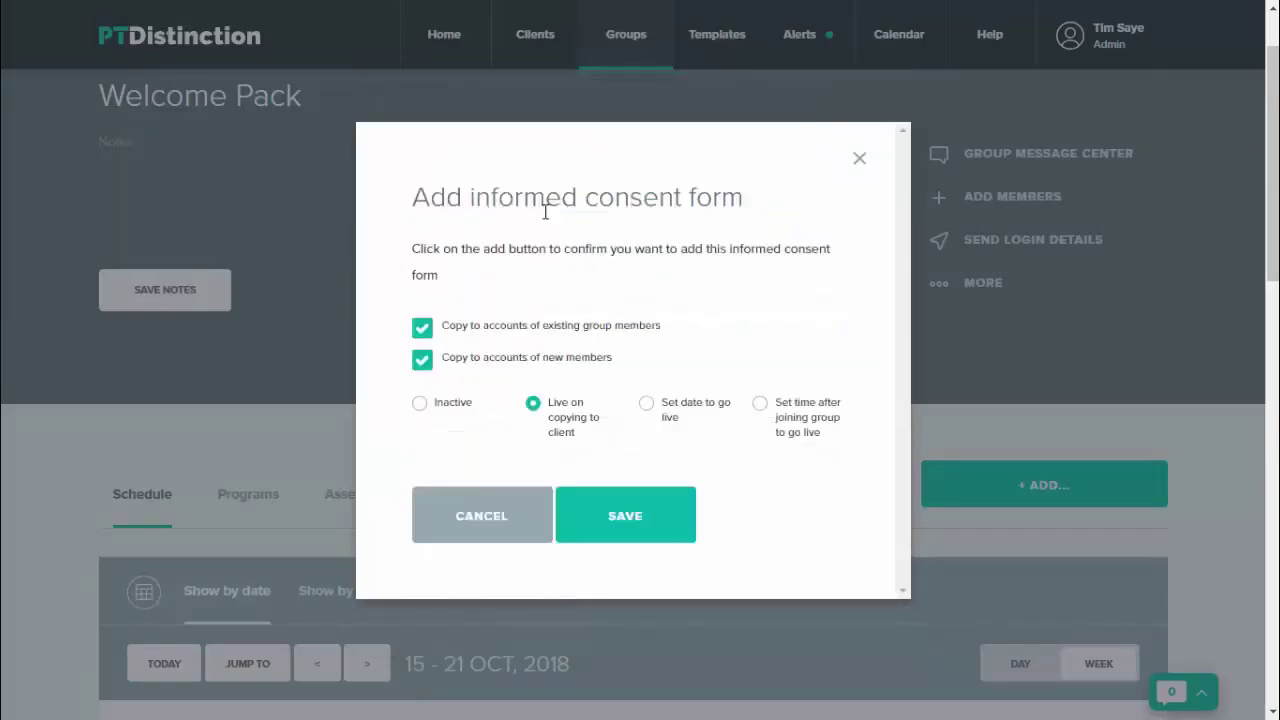
pyautogui.click(637, 524)
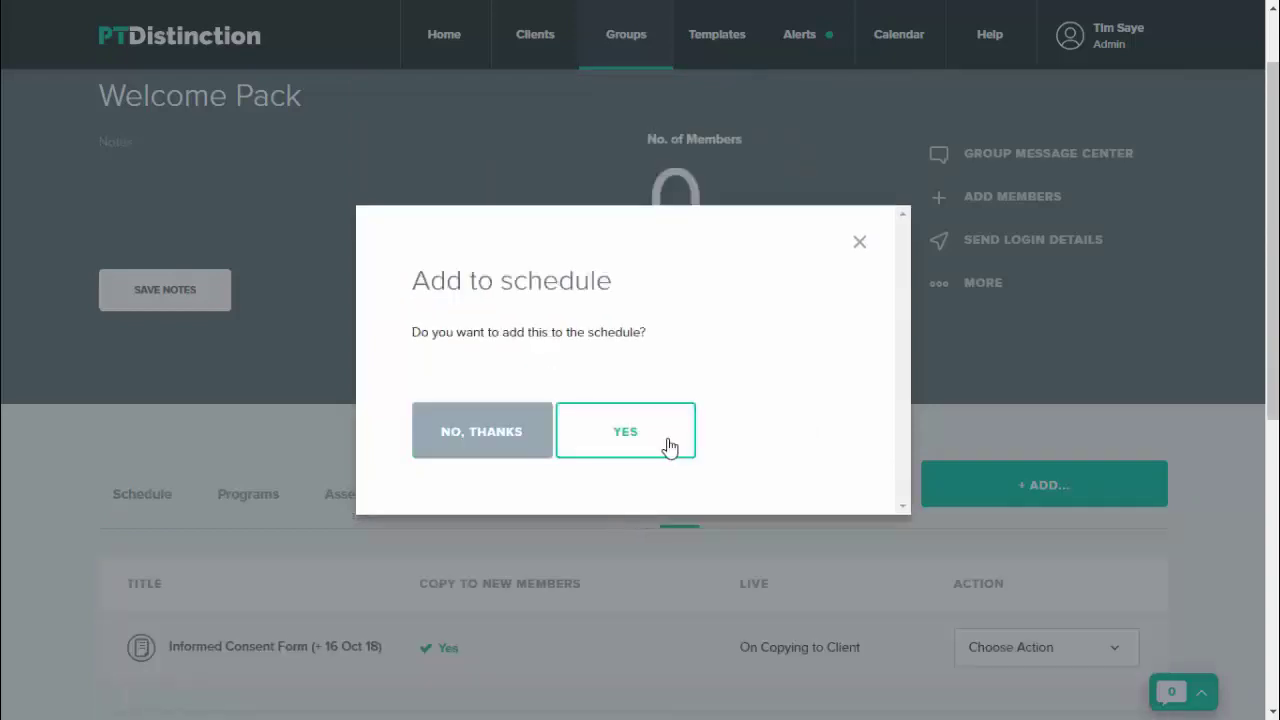
# Step: Schedule the Informed Consent Form for On Joining
pyautogui.click(669, 446)
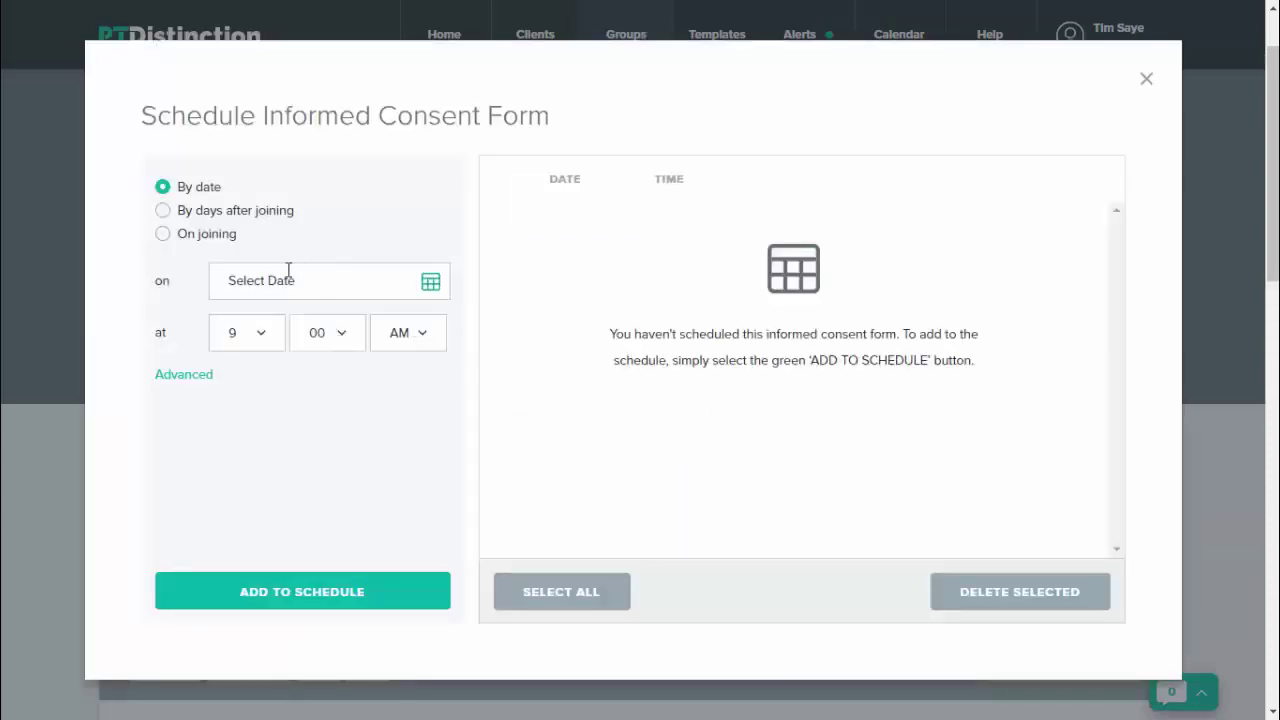
pyautogui.click(164, 240)
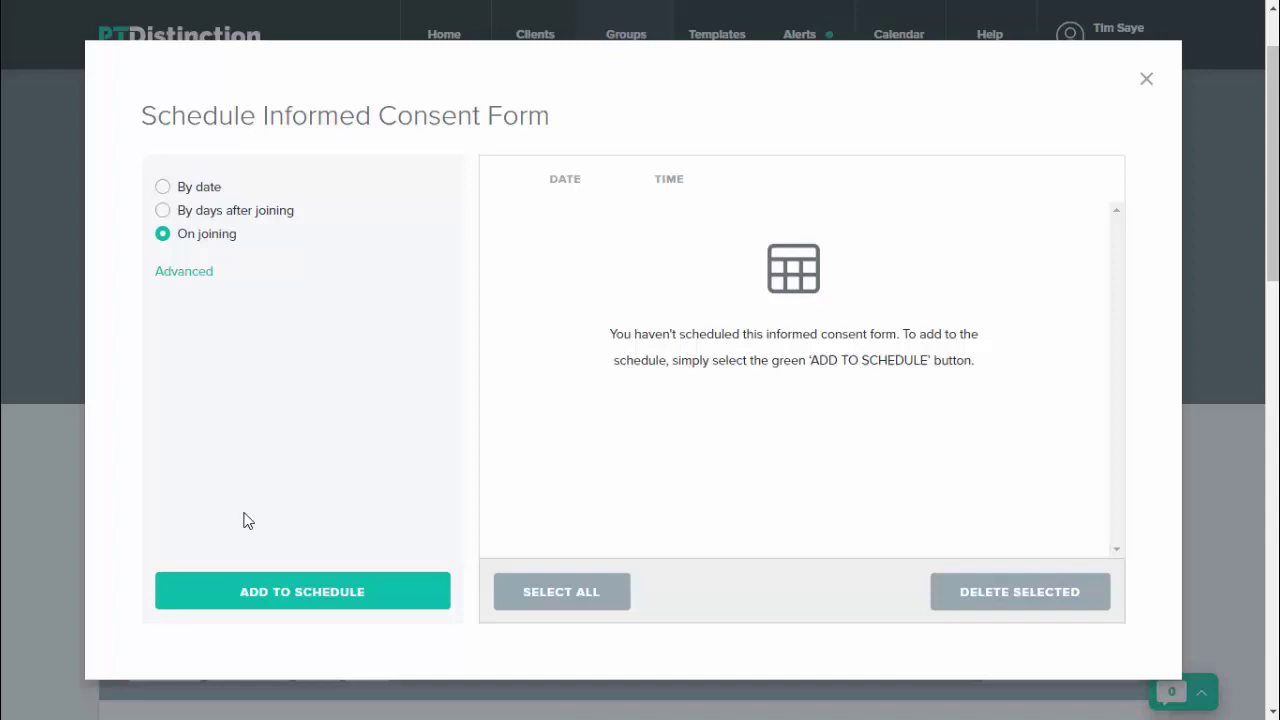
pyautogui.click(287, 608)
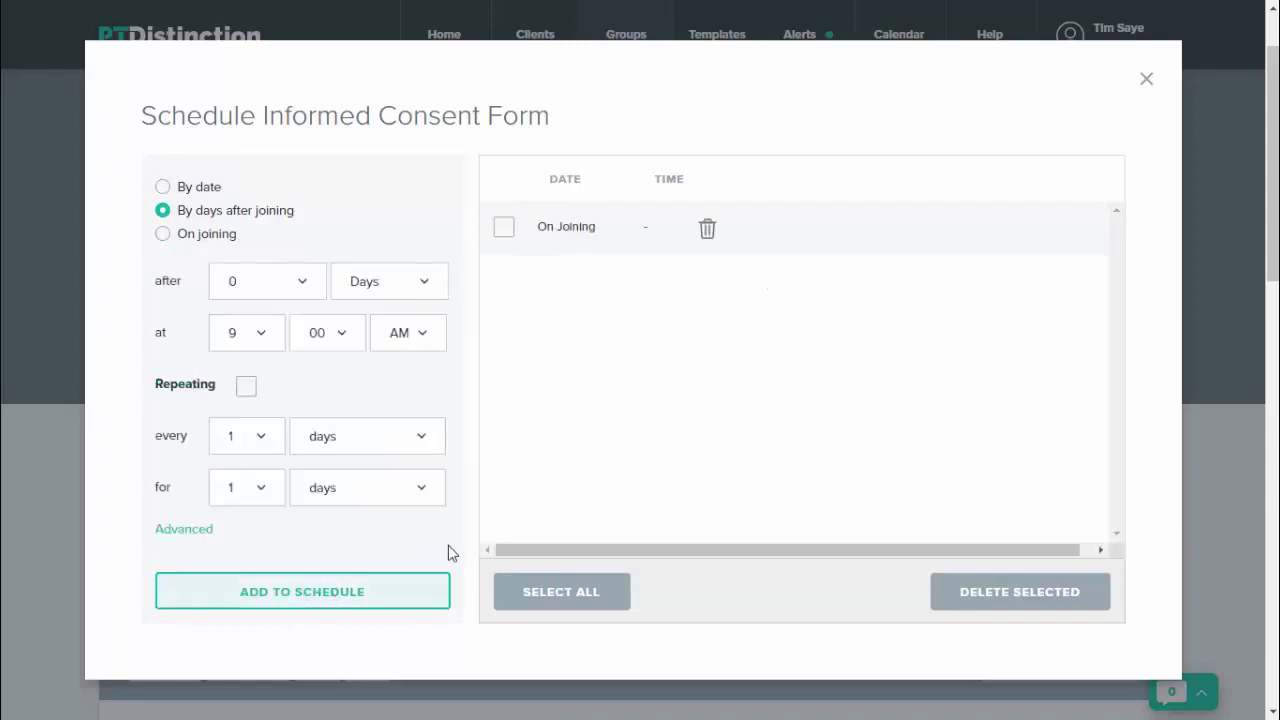
pyautogui.click(1148, 80)
# Step: Add the PARQ form to the group's content
pyautogui.click(1045, 481)
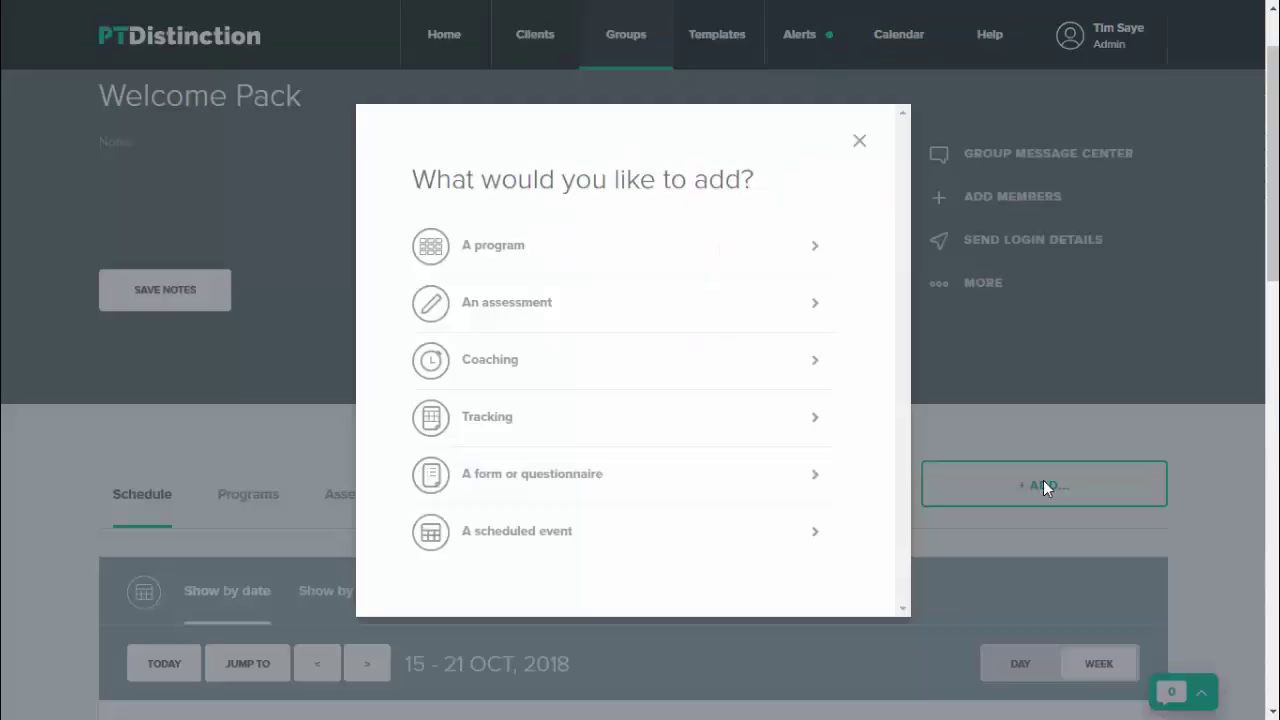
pyautogui.click(567, 473)
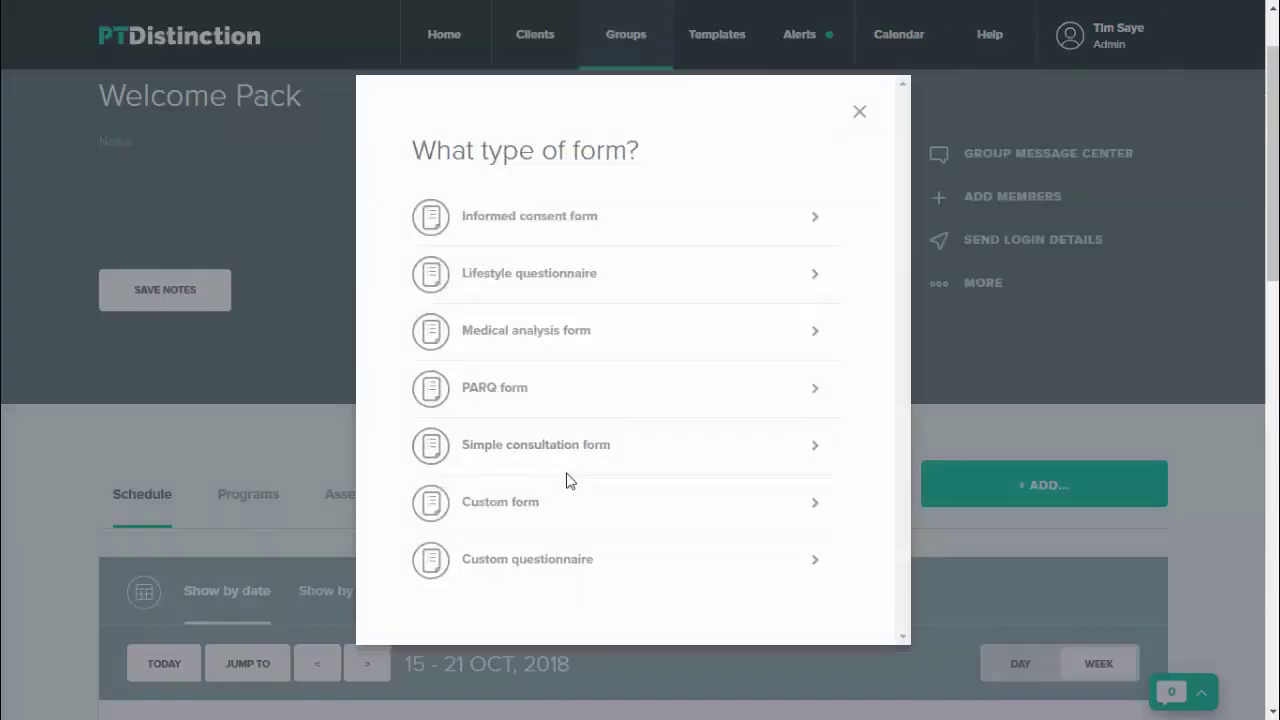
pyautogui.click(500, 389)
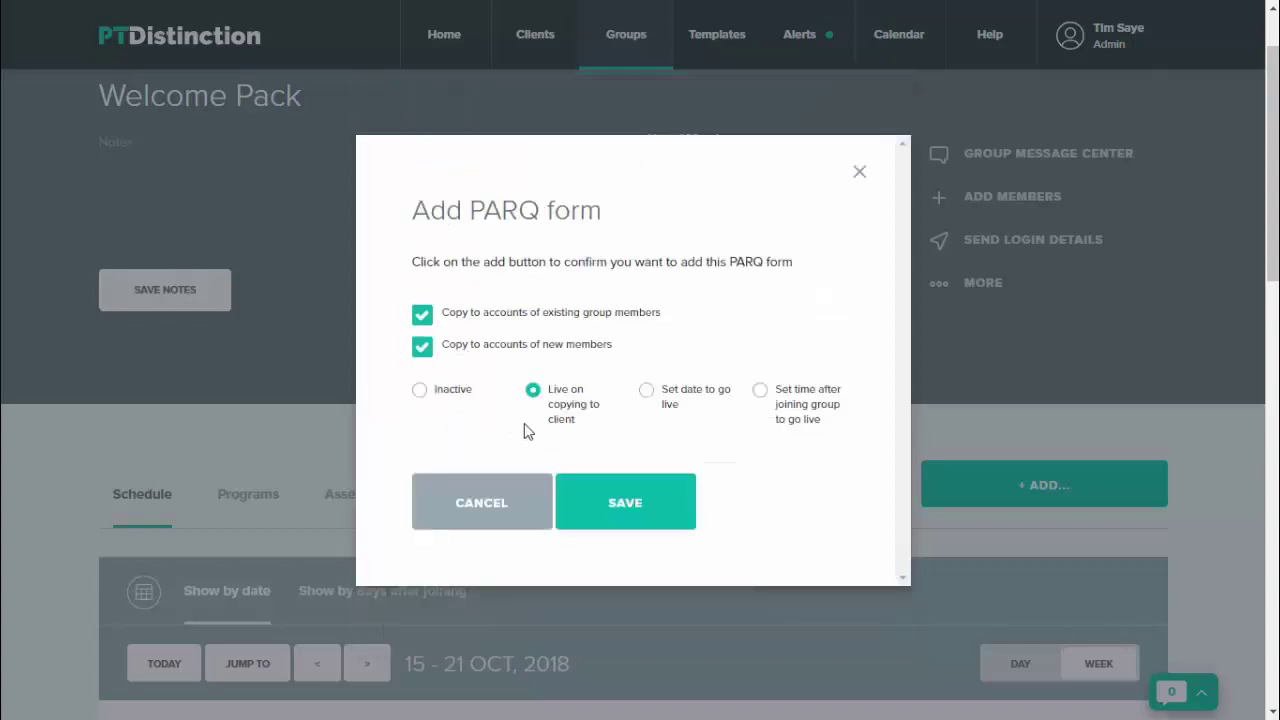
pyautogui.click(622, 500)
pyautogui.click(516, 428)
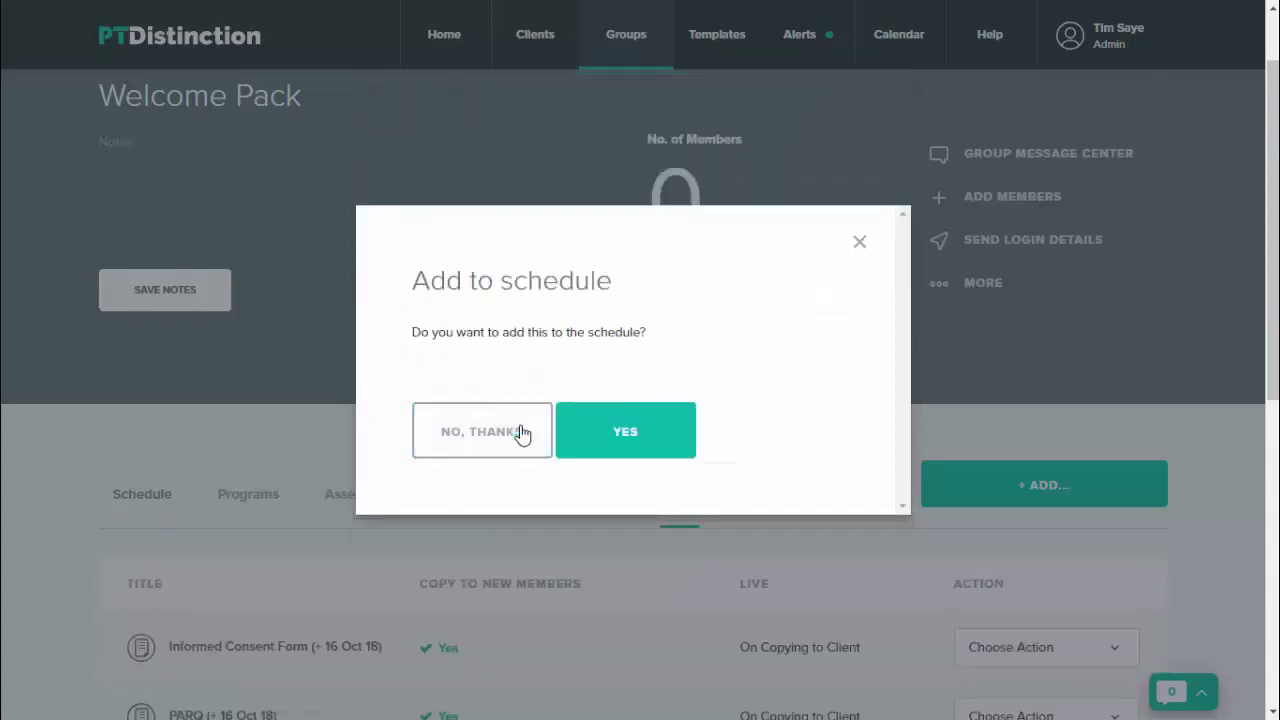
# Step: Schedule the PARQ form for On Joining
pyautogui.click(618, 438)
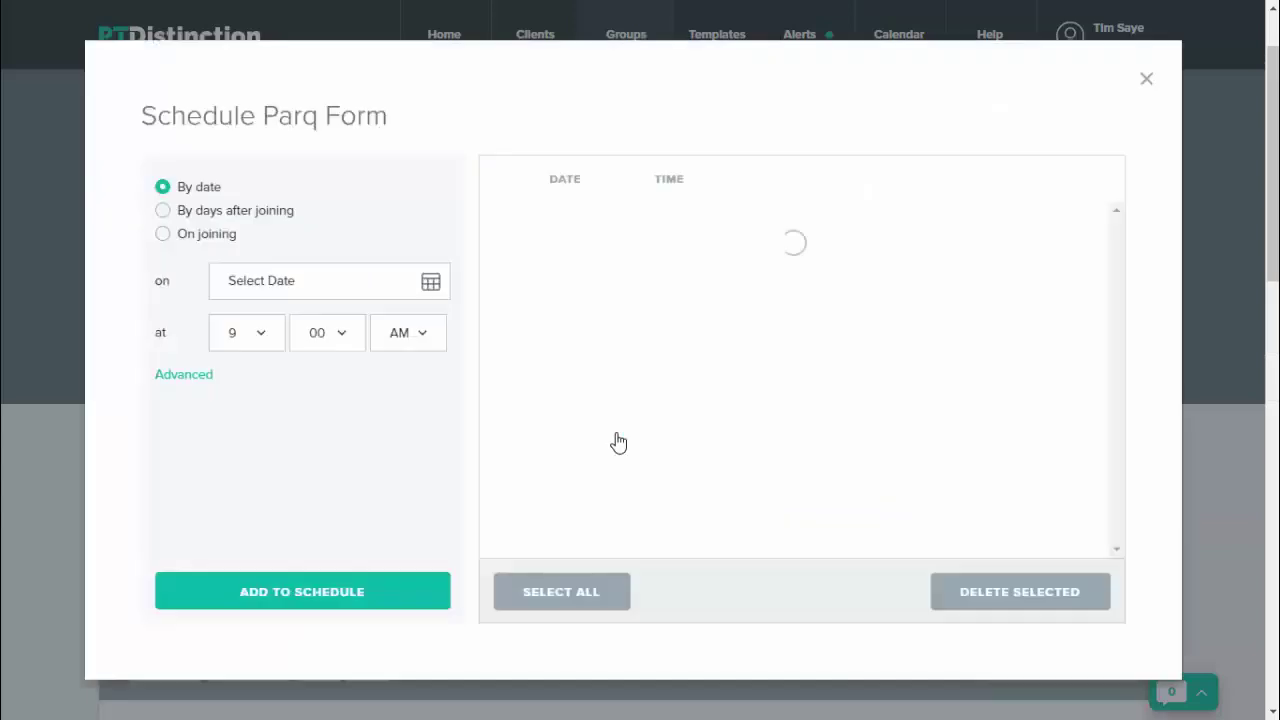
pyautogui.click(163, 236)
pyautogui.click(295, 598)
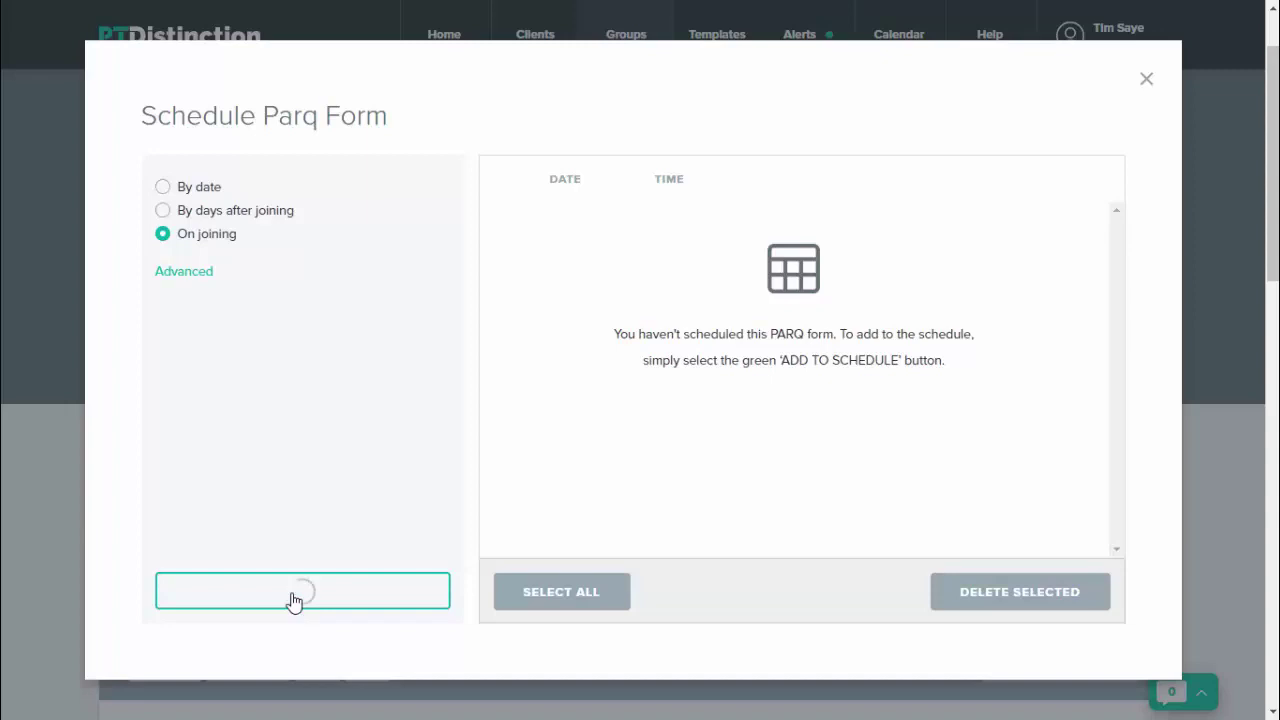
pyautogui.click(1146, 79)
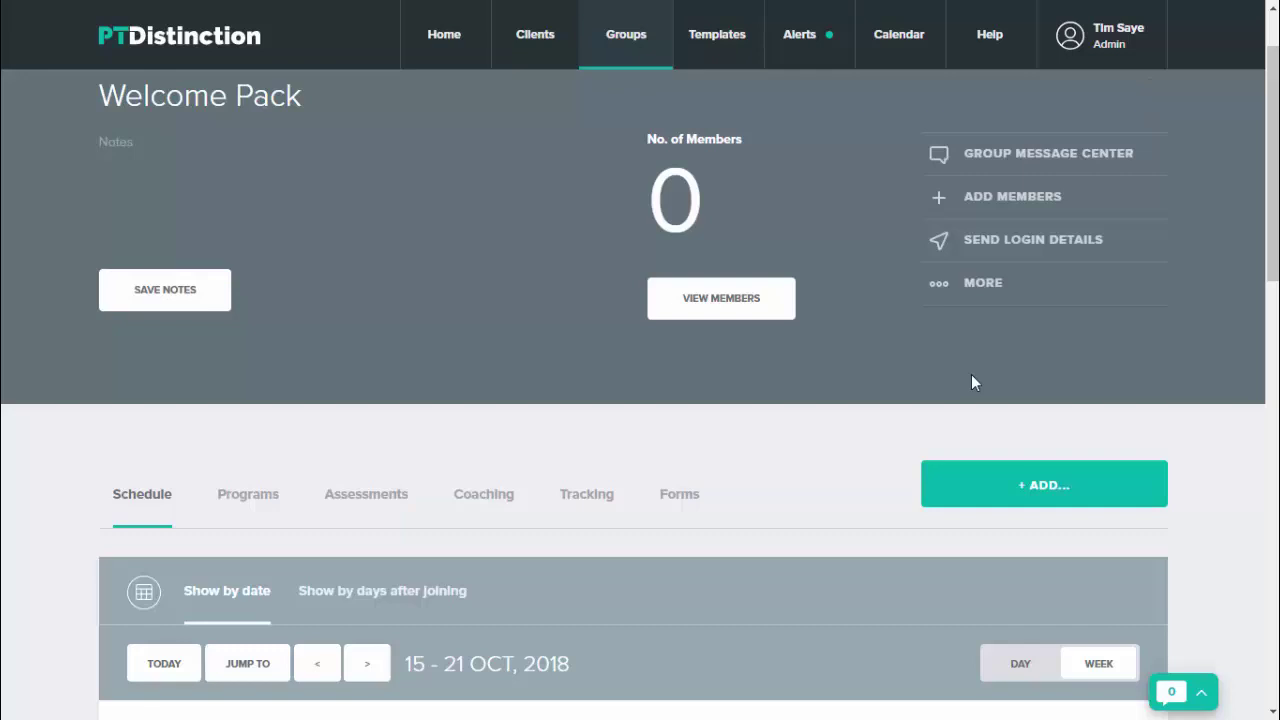
# Step: Add Food Diary tracking to the group with its status left unchanged on joining
pyautogui.click(1034, 486)
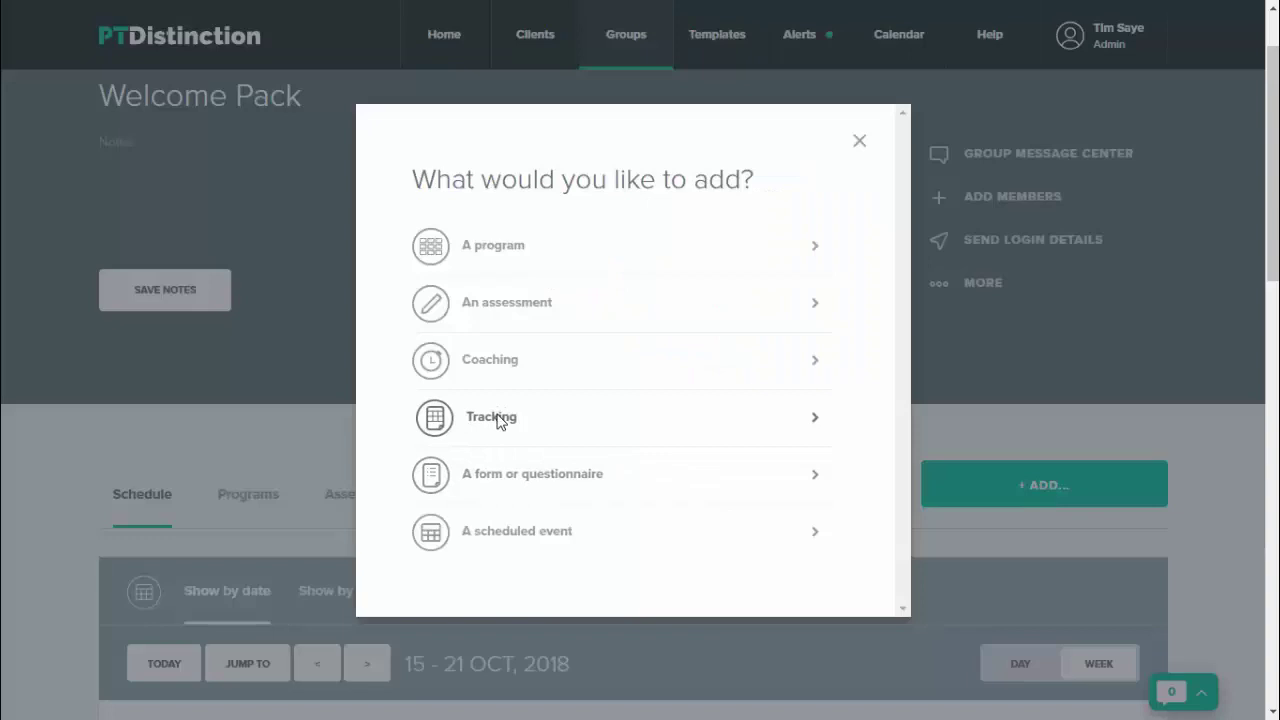
pyautogui.click(500, 418)
pyautogui.click(515, 275)
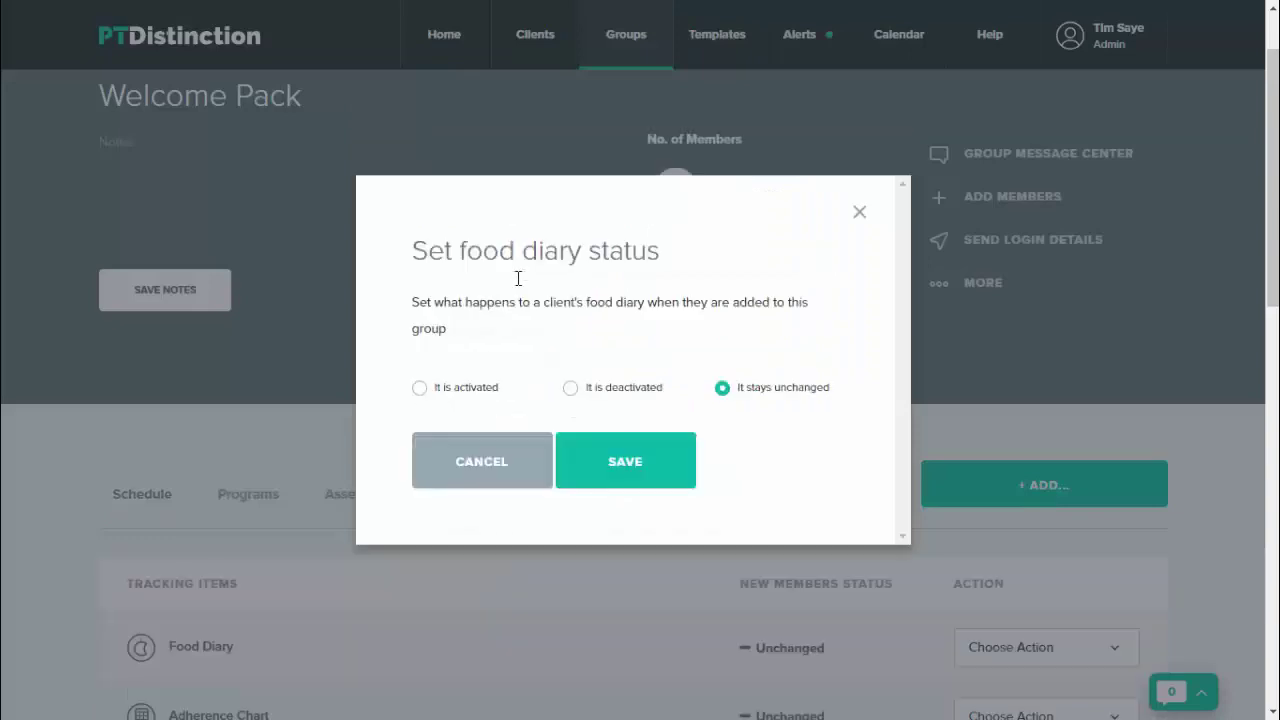
pyautogui.click(625, 466)
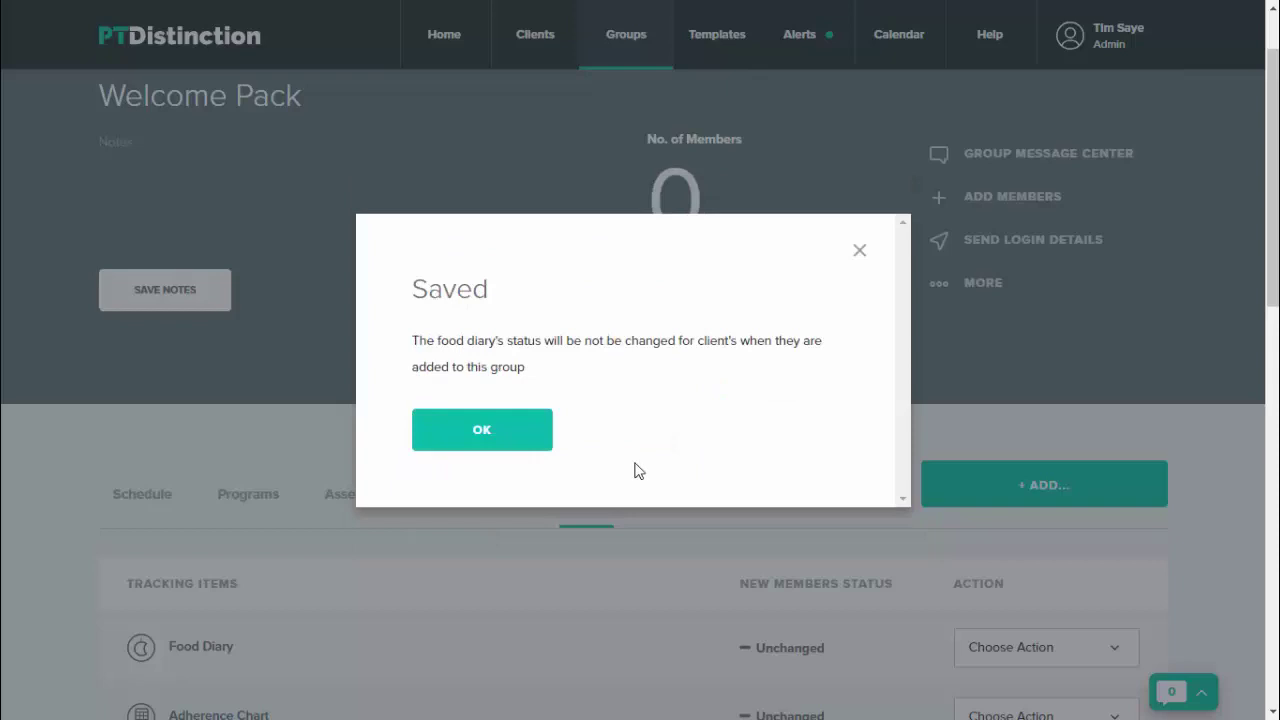
pyautogui.click(499, 442)
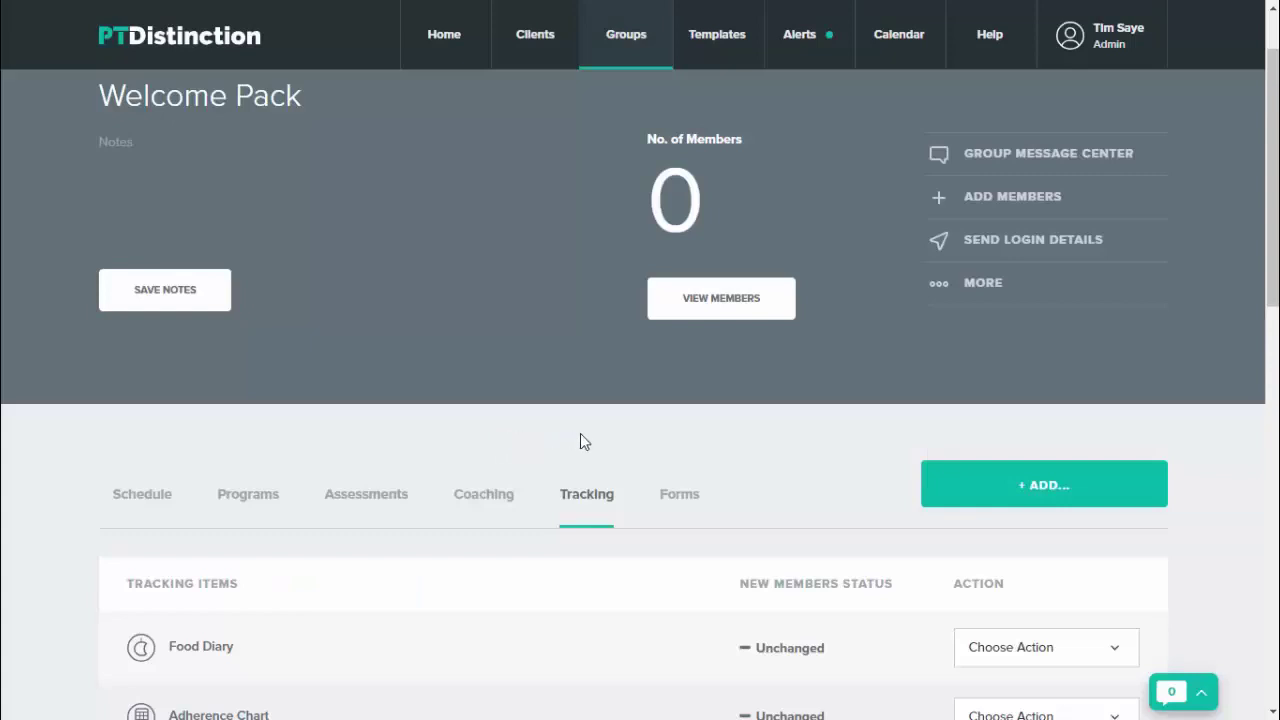
pyautogui.scroll(-1, 583, 440)
# Step: Schedule the Food Diary by days after joining, 0 days, at 8pm
pyautogui.click(1039, 558)
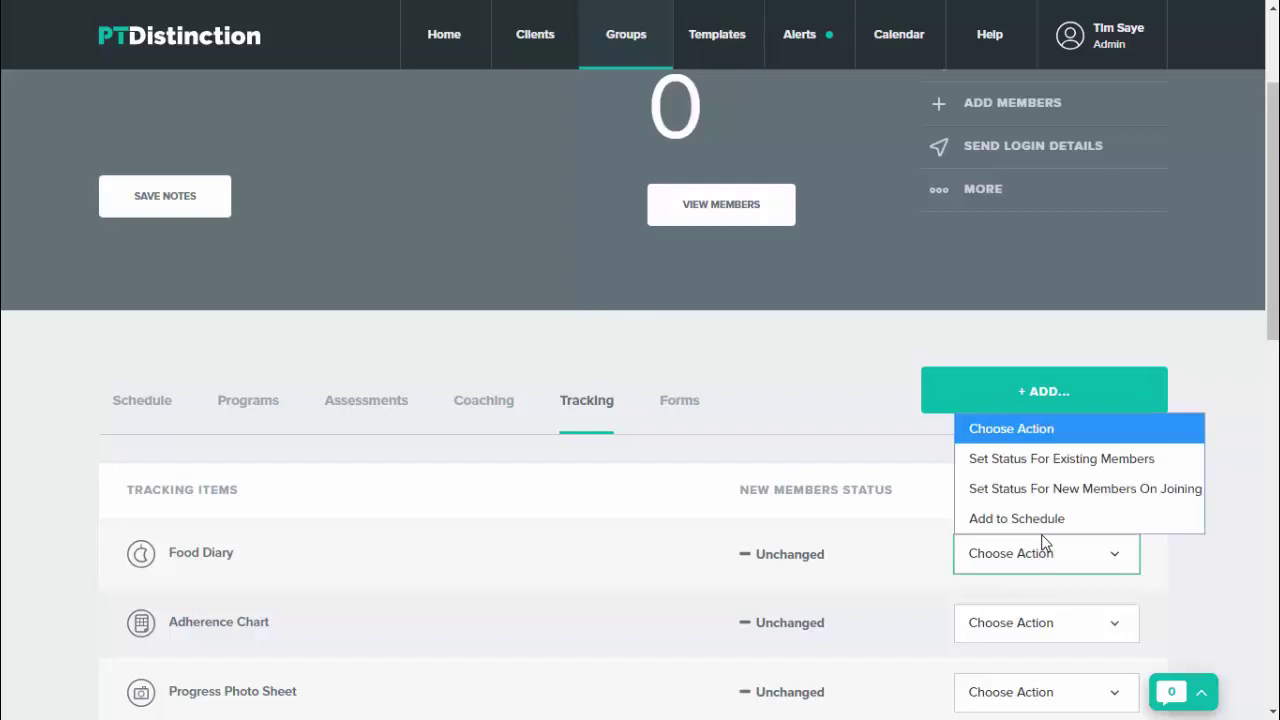
pyautogui.click(1044, 521)
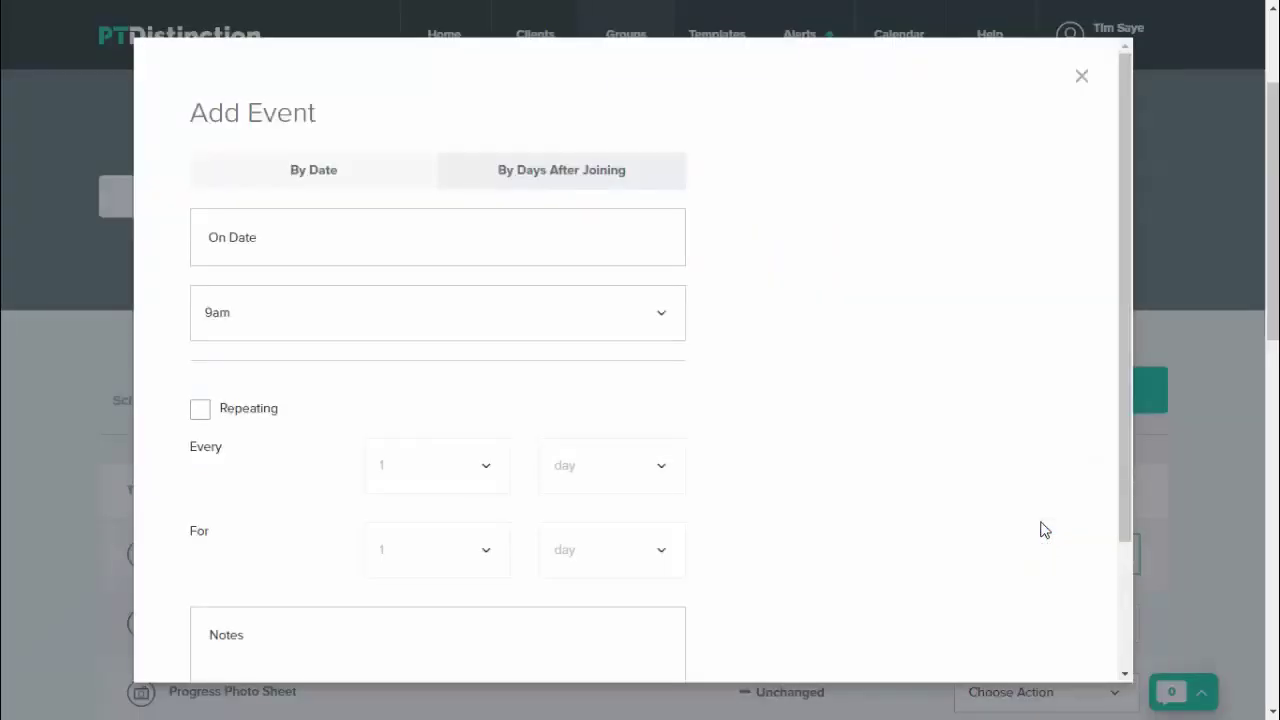
pyautogui.click(566, 173)
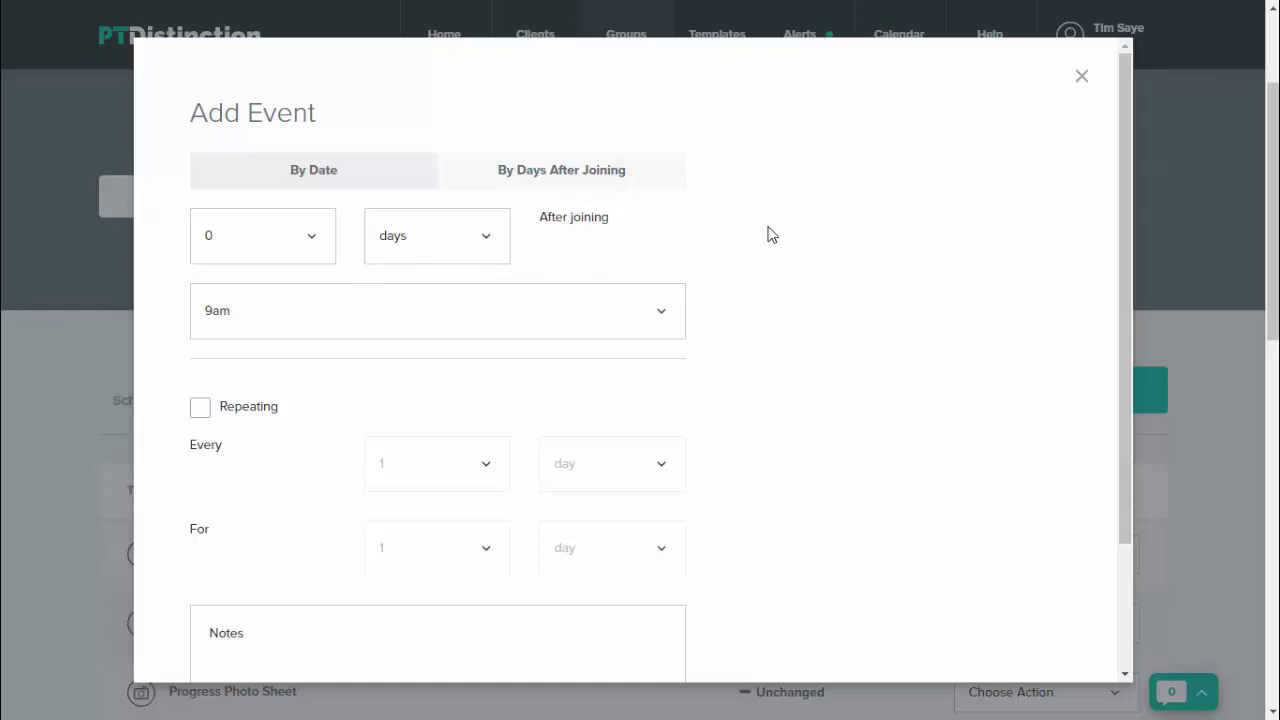
pyautogui.scroll(-2, 766, 231)
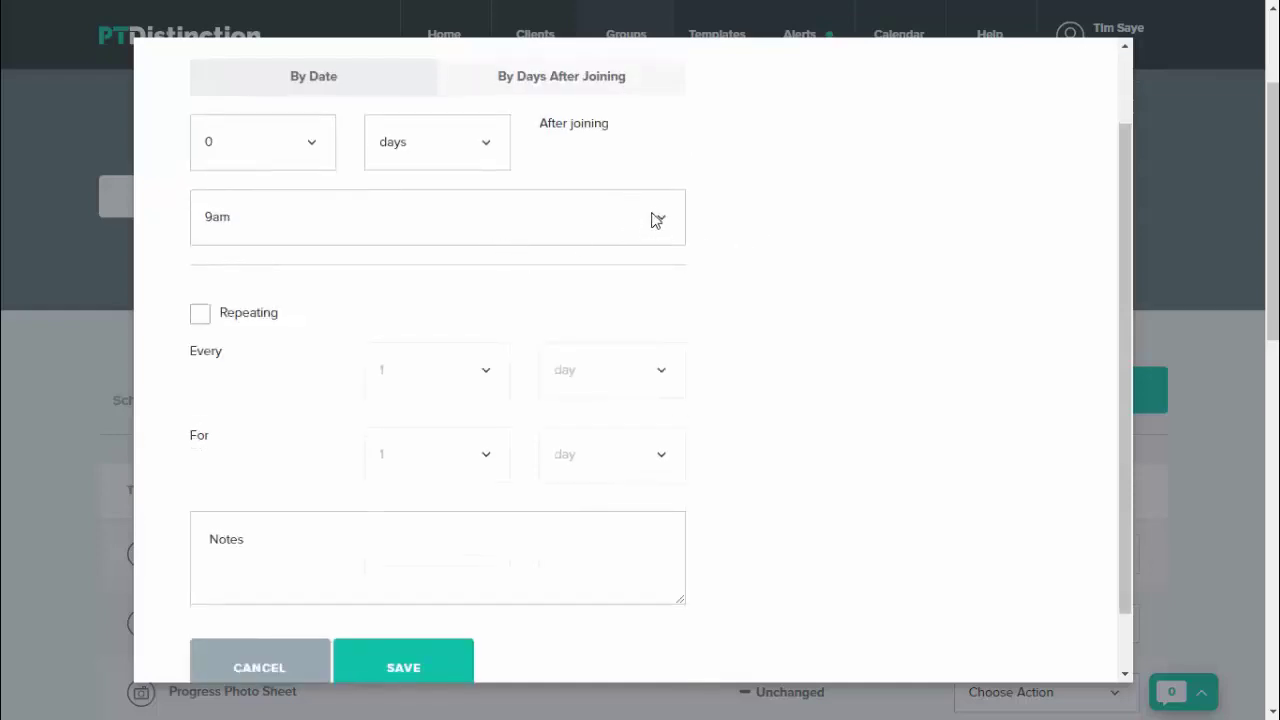
pyautogui.click(655, 217)
pyautogui.scroll(-8, 506, 446)
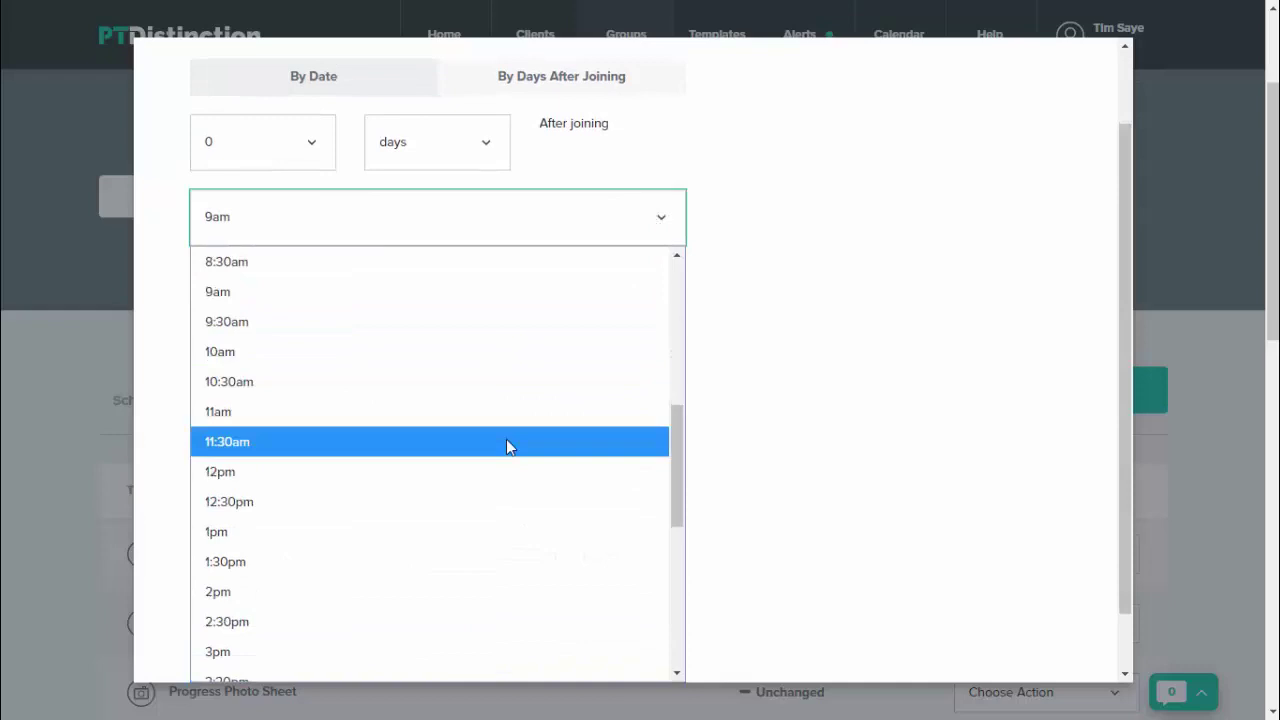
pyautogui.click(478, 577)
# Step: Make the event repeat for 3 days, save it, and apply it to current members
pyautogui.click(201, 315)
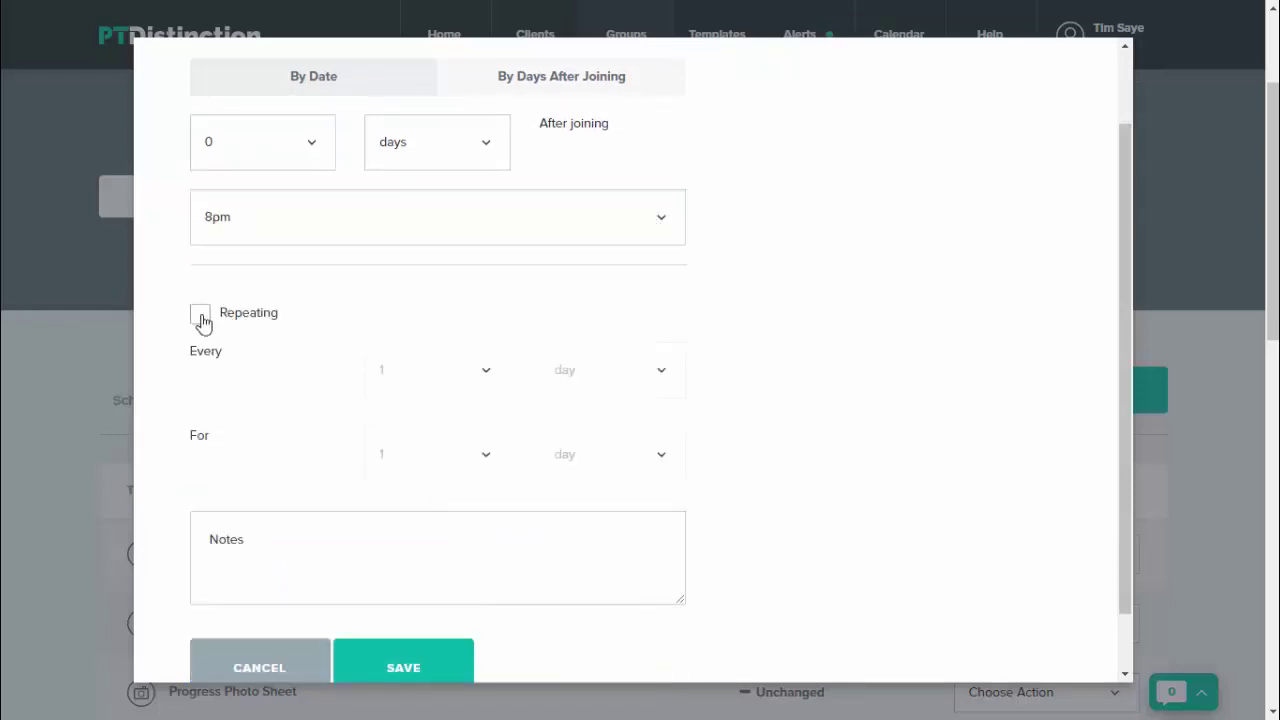
pyautogui.click(489, 454)
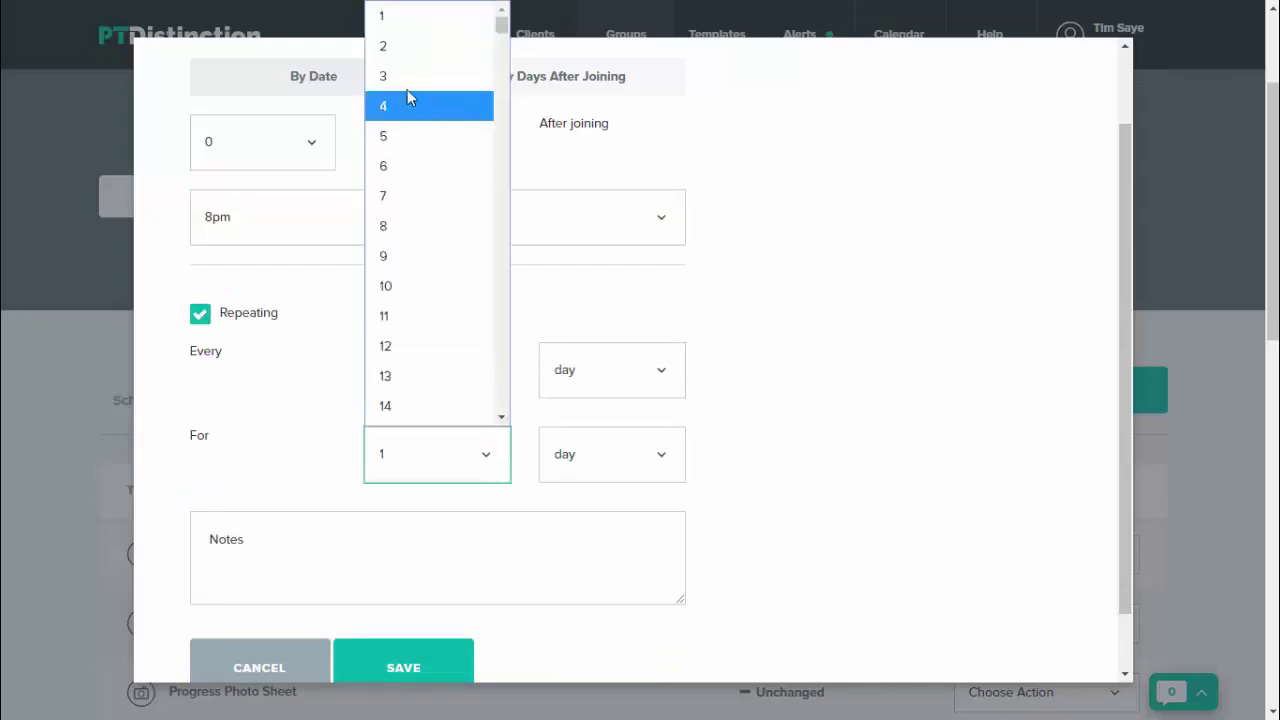
pyautogui.click(408, 86)
pyautogui.scroll(-1, 852, 428)
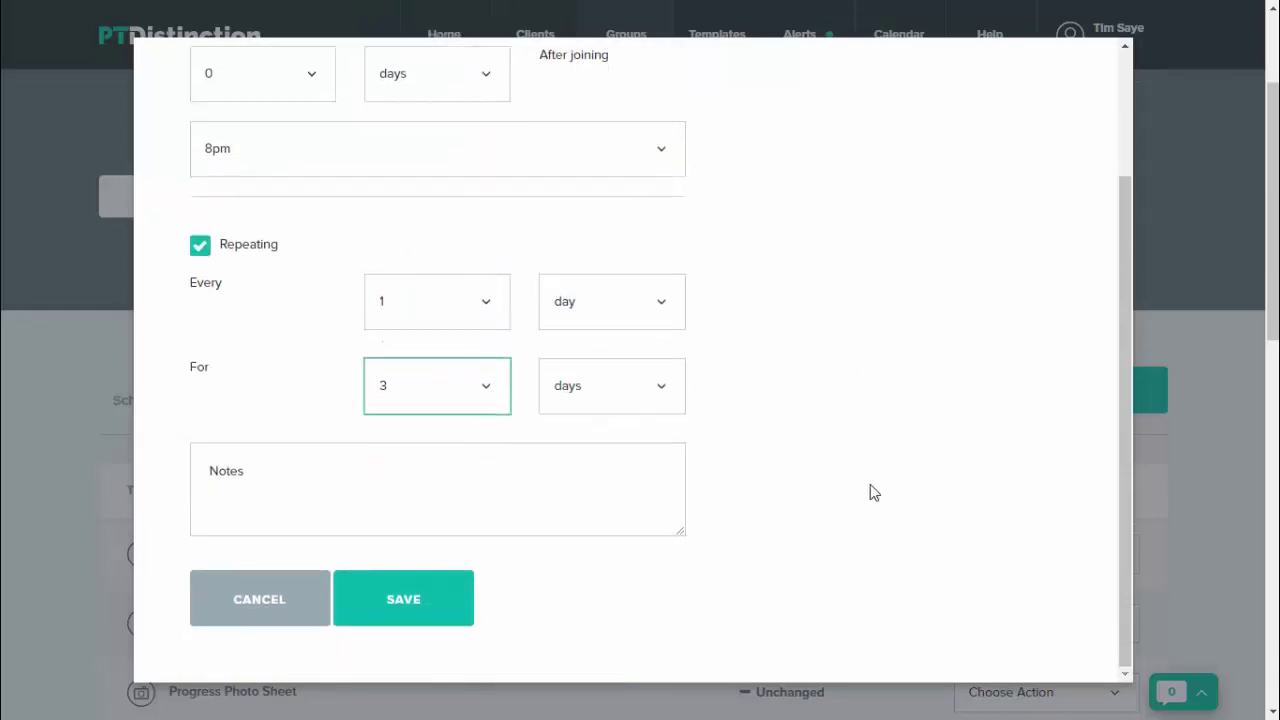
pyautogui.click(262, 470)
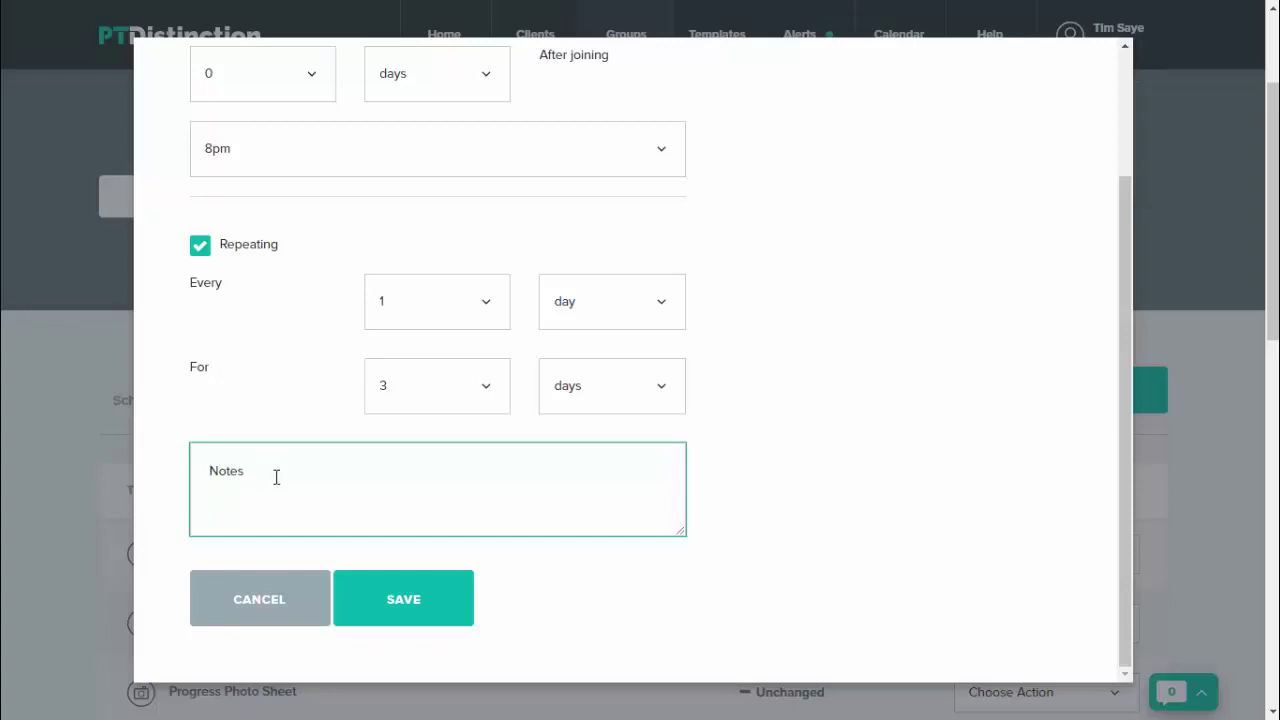
pyautogui.click(410, 606)
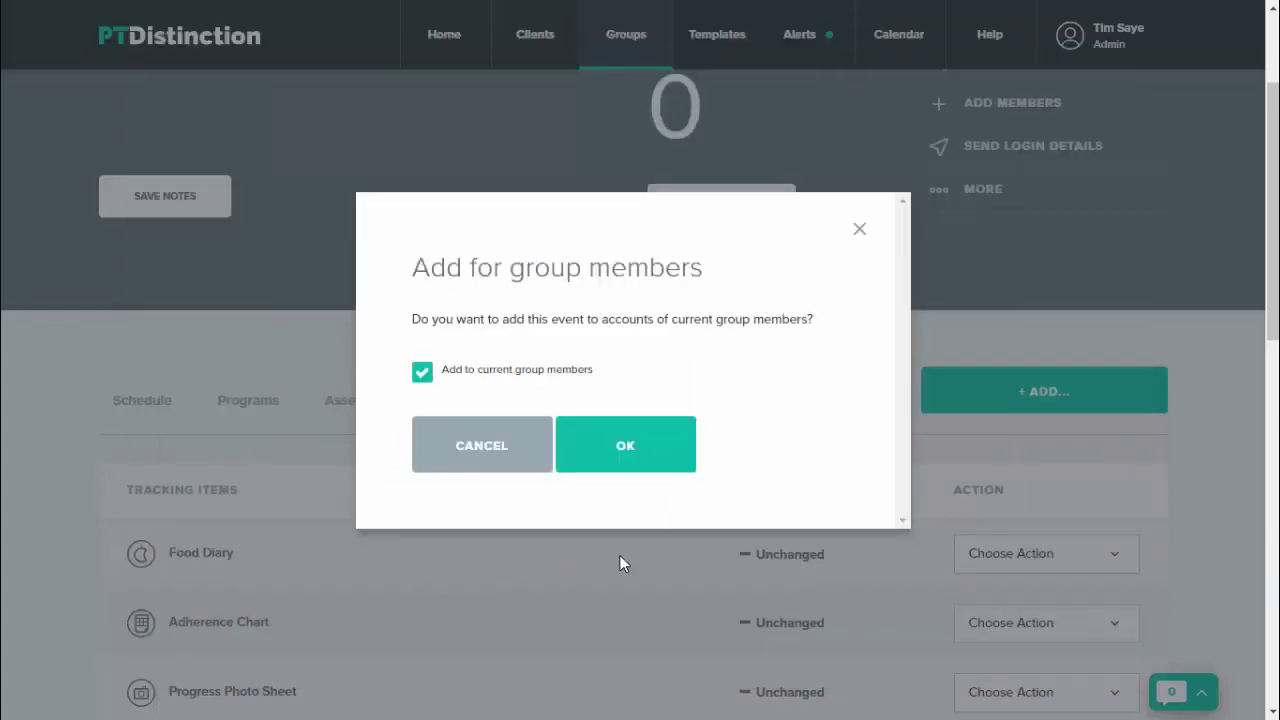
pyautogui.click(605, 458)
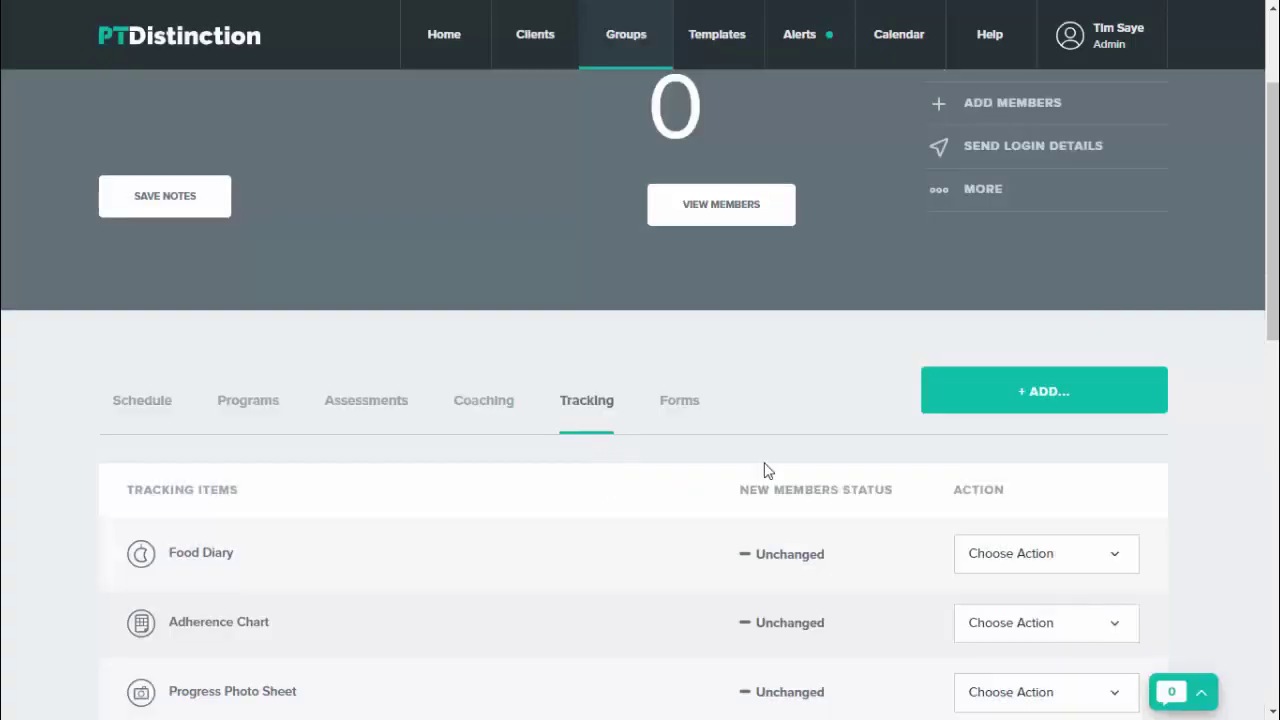
# Step: Start a new group email from the Message Center, set to send On Joining
pyautogui.scroll(1, 763, 470)
pyautogui.scroll(1, 767, 470)
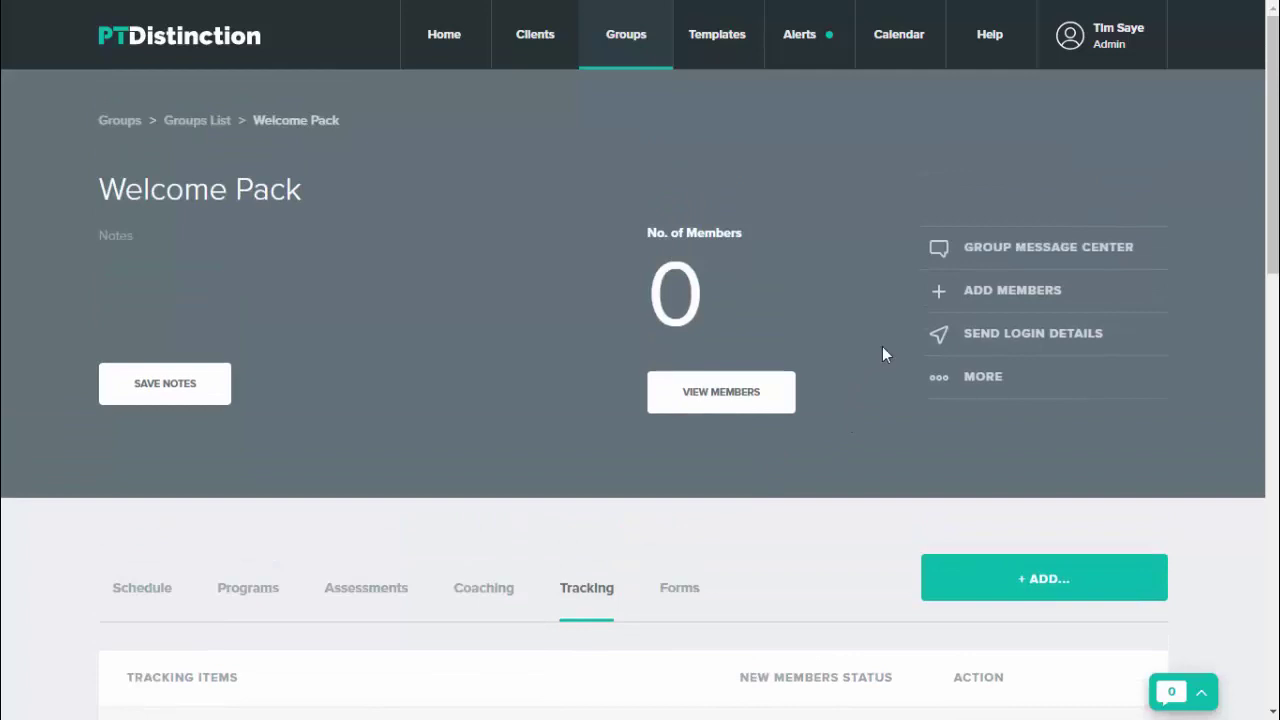
pyautogui.click(1037, 248)
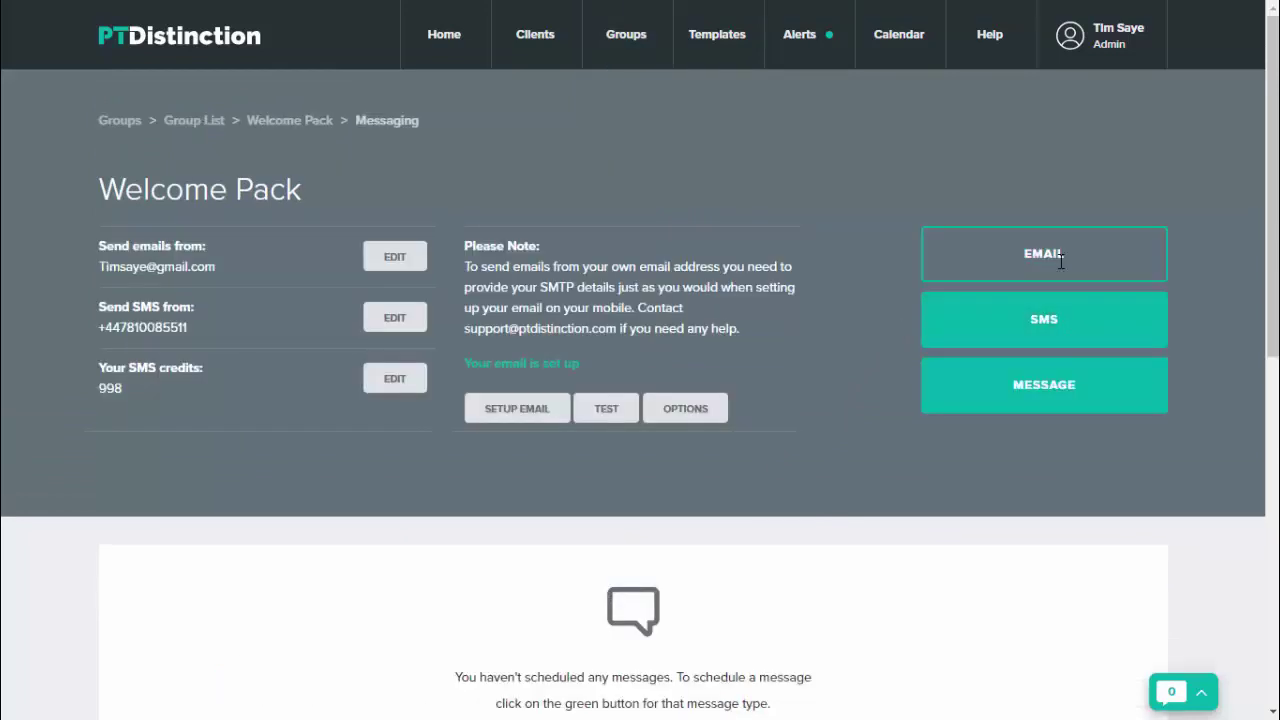
pyautogui.click(1060, 260)
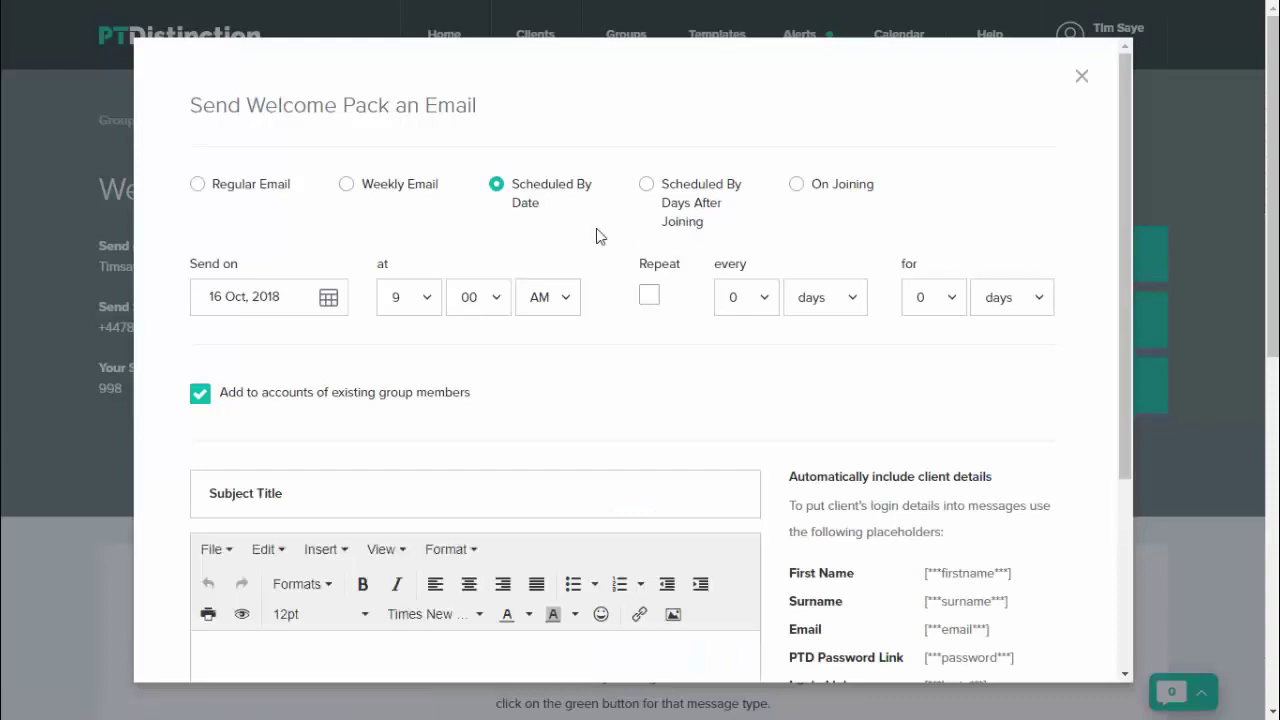
pyautogui.click(798, 186)
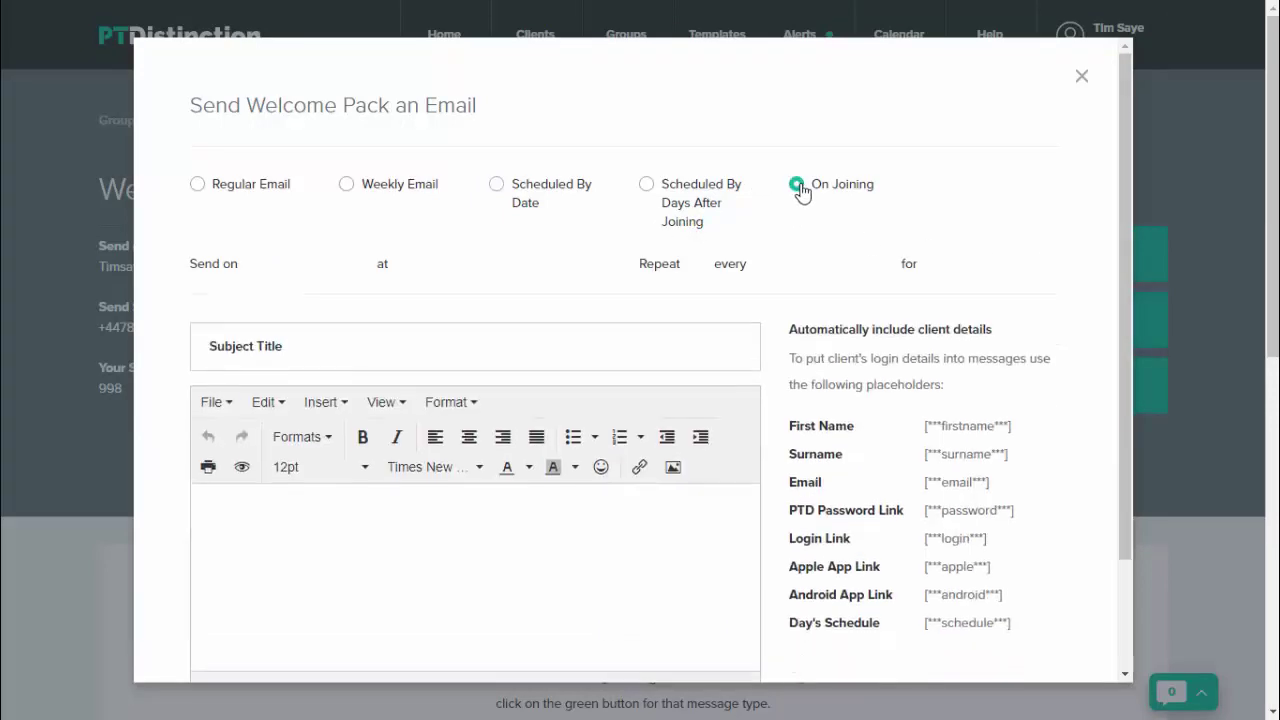
pyautogui.click(429, 312)
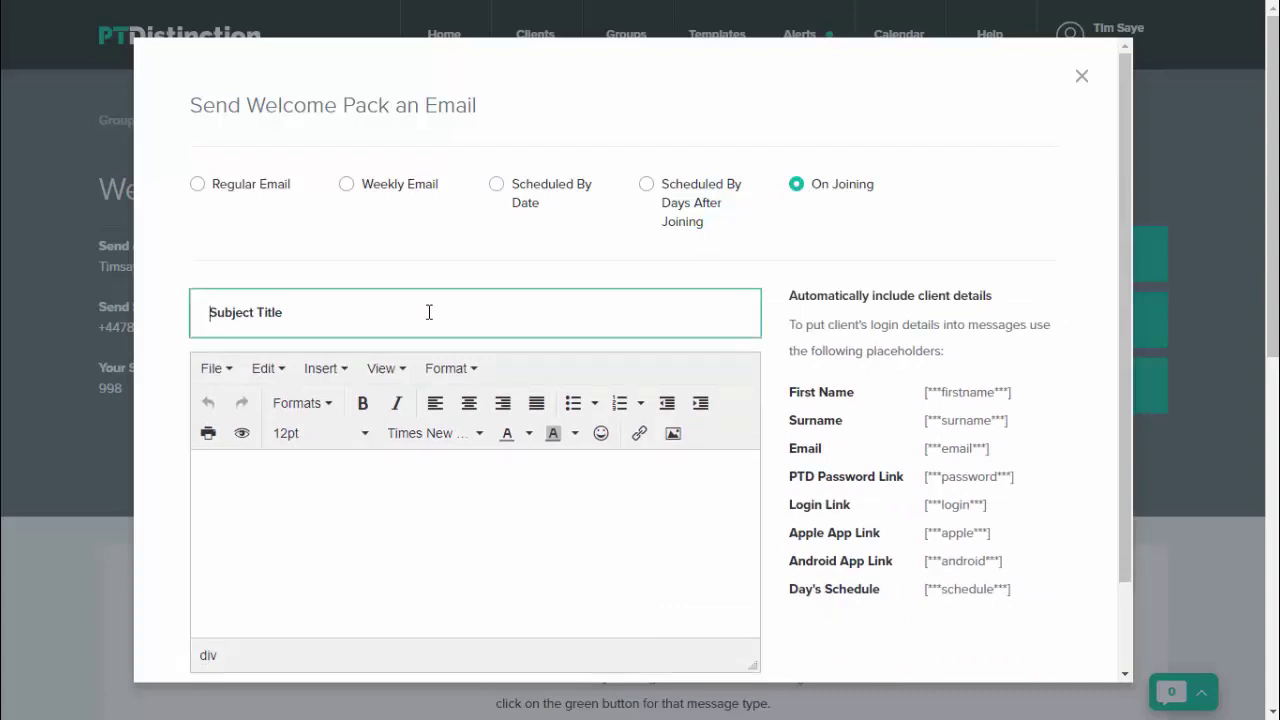
pyautogui.scroll(-1, 380, 395)
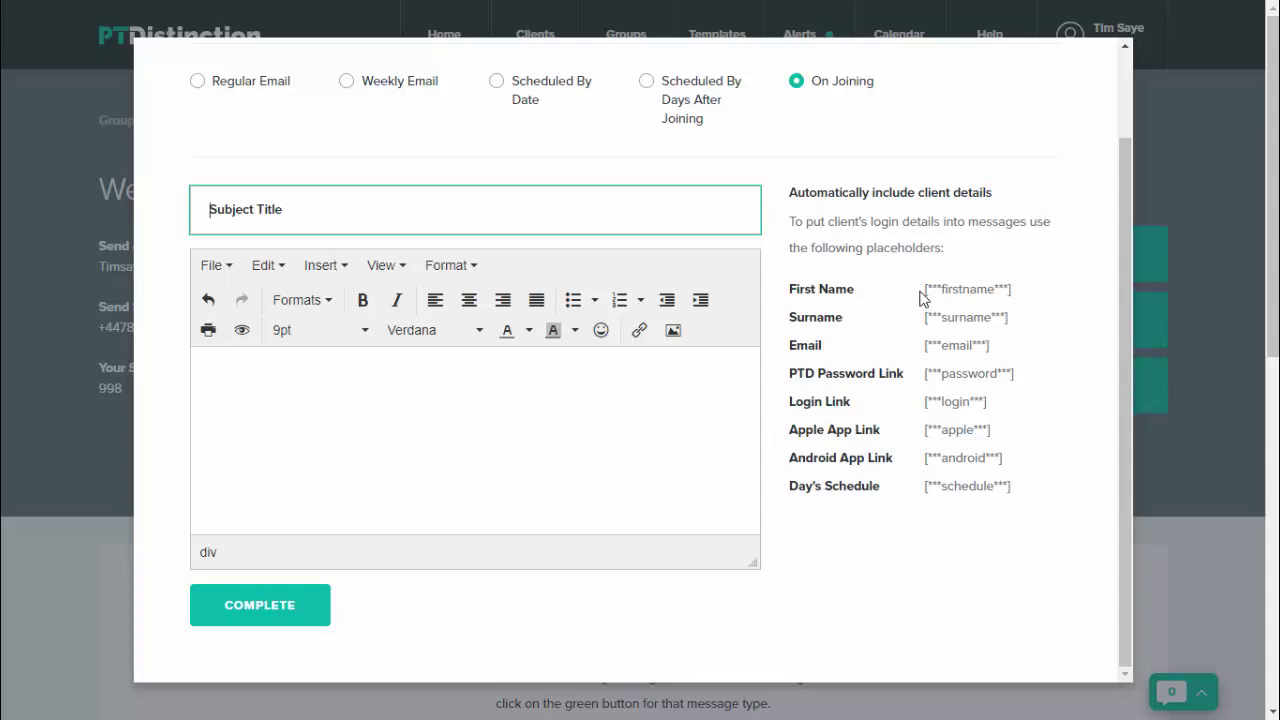
# Step: Copy the [***firstname***] placeholder
pyautogui.moveTo(922, 289); pyautogui.dragTo(1020, 300)
pyautogui.hotkey('ctrl', 'c')
pyautogui.rightClick(992, 286)
pyautogui.click(984, 298)
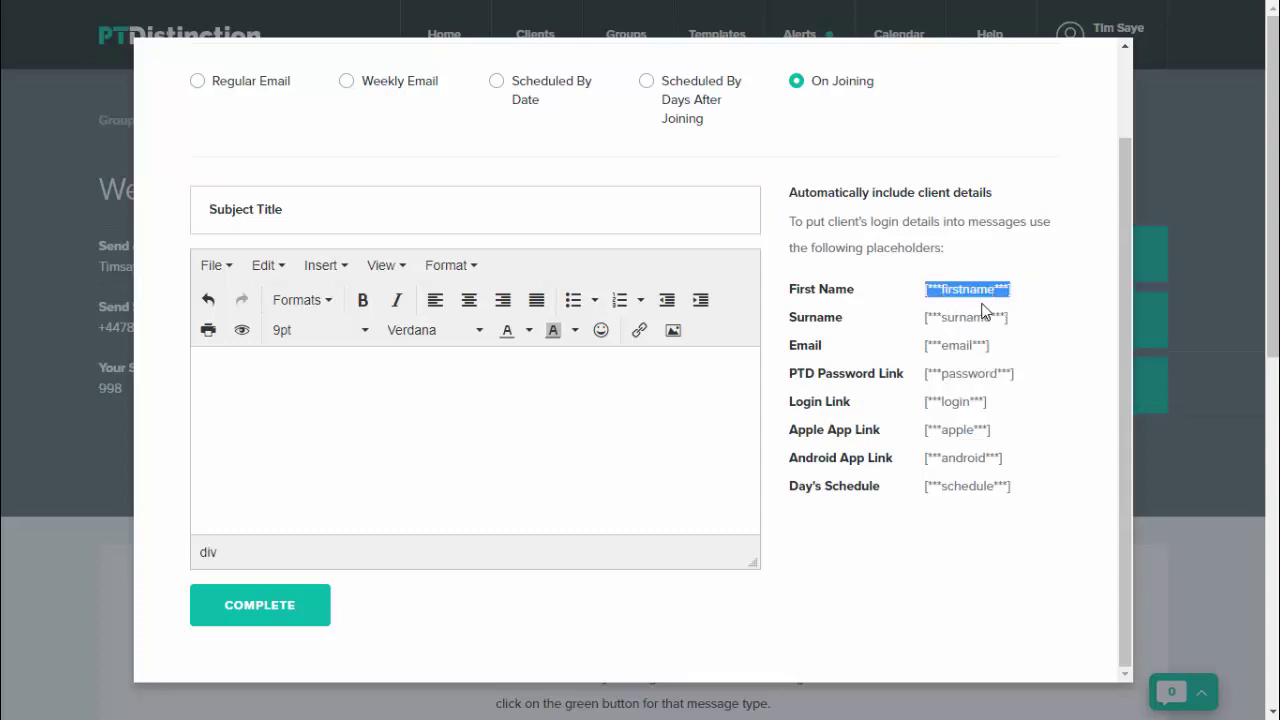
# Step: Write 'Hi [***firstname***].' plus a new line in the body, then close the email
pyautogui.click(215, 360)
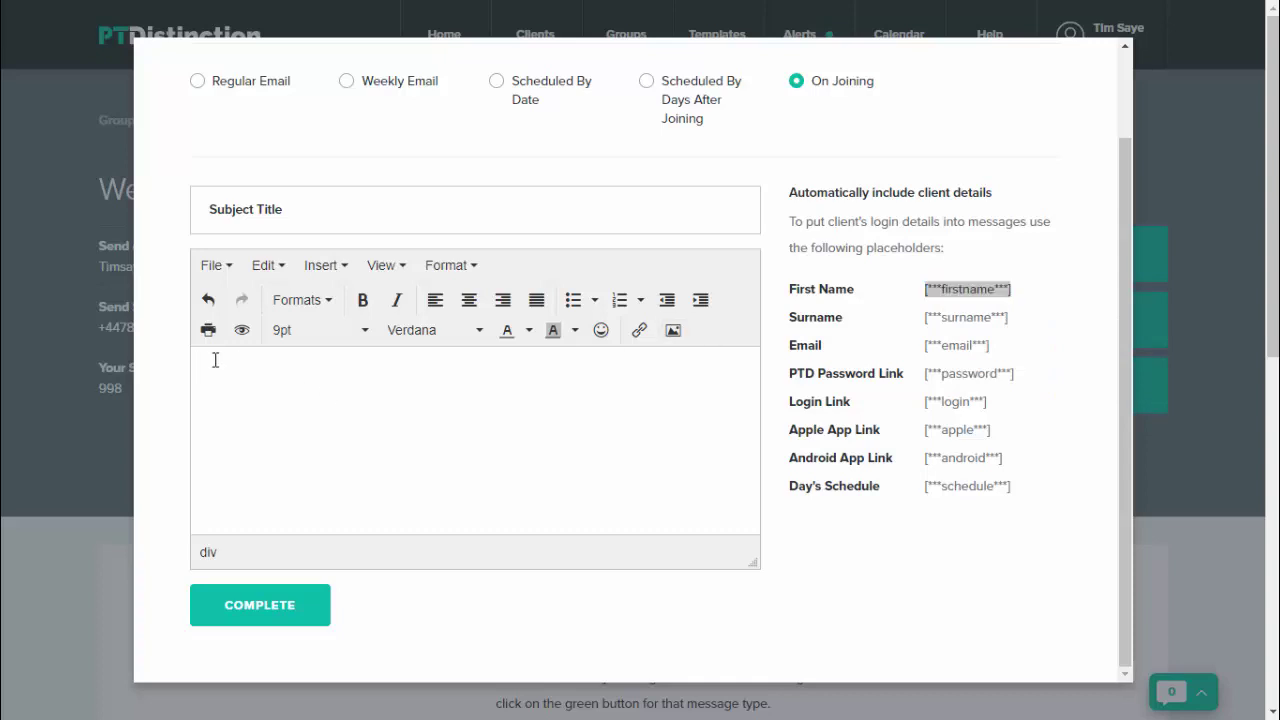
pyautogui.write('Hi')
pyautogui.rightClick(218, 357)
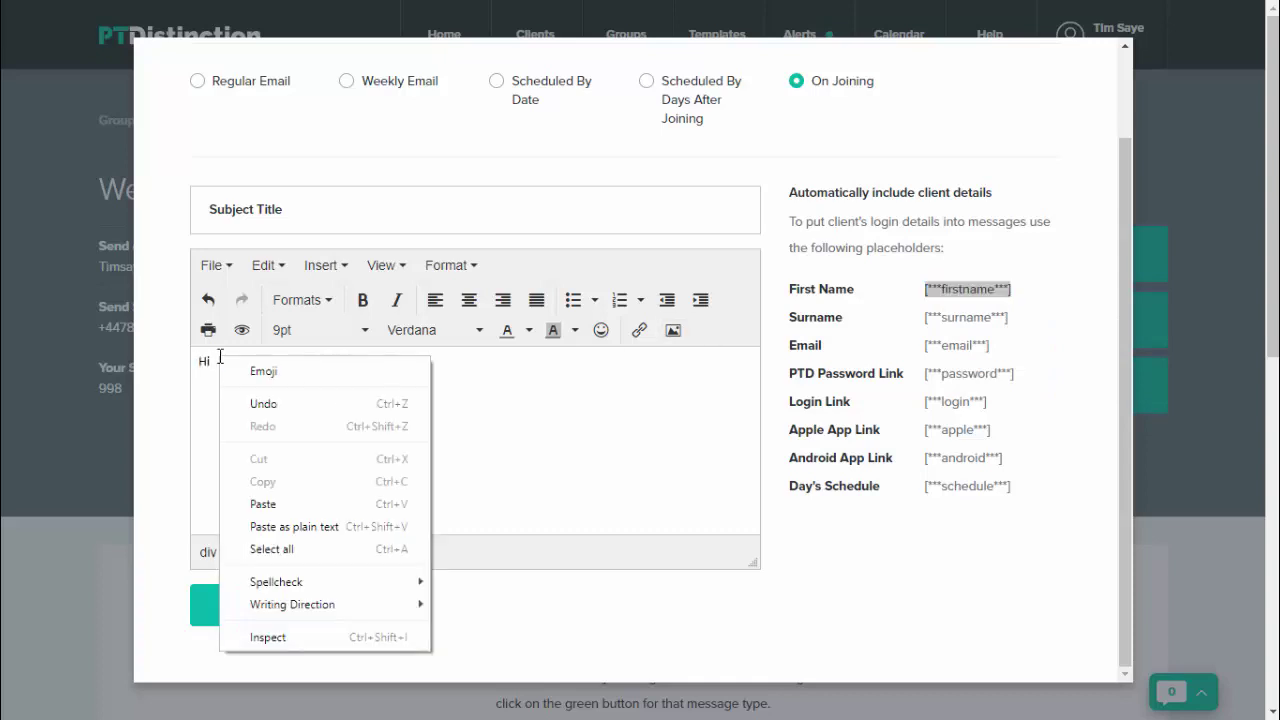
pyautogui.click(263, 504)
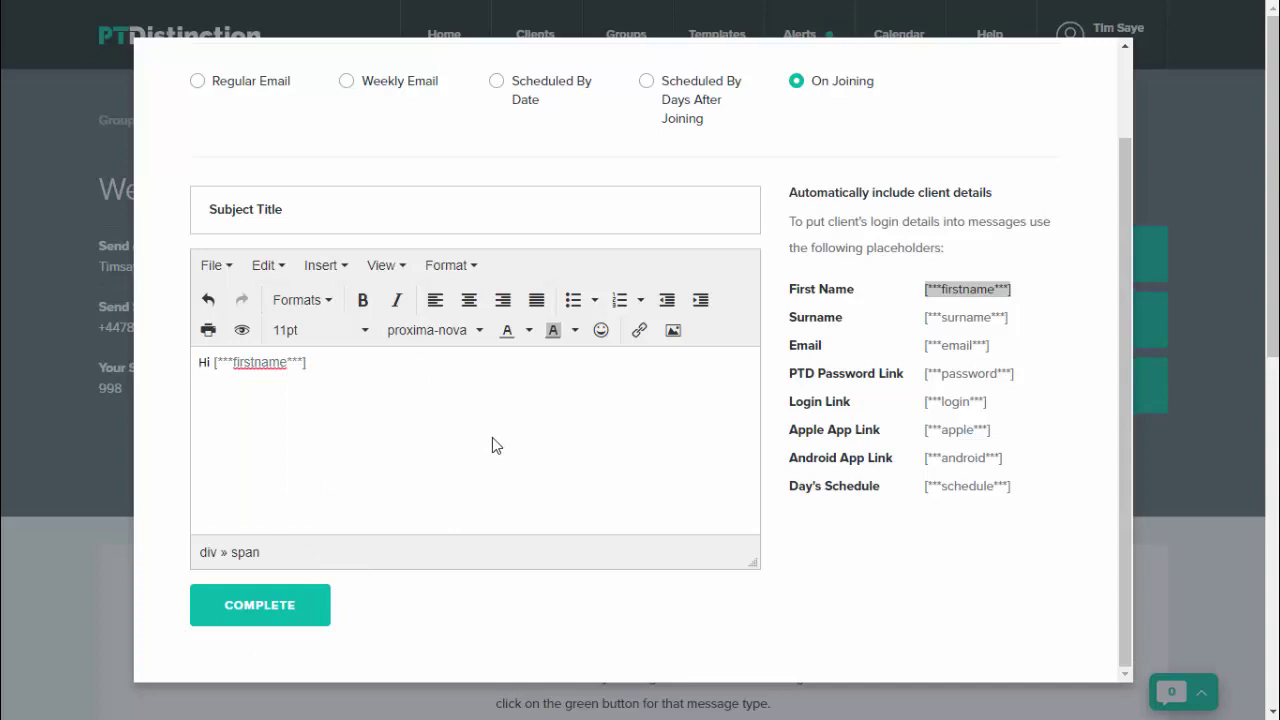
pyautogui.write('.')
pyautogui.press('Return')
pyautogui.press('Return')
pyautogui.scroll(2, 880, 590)
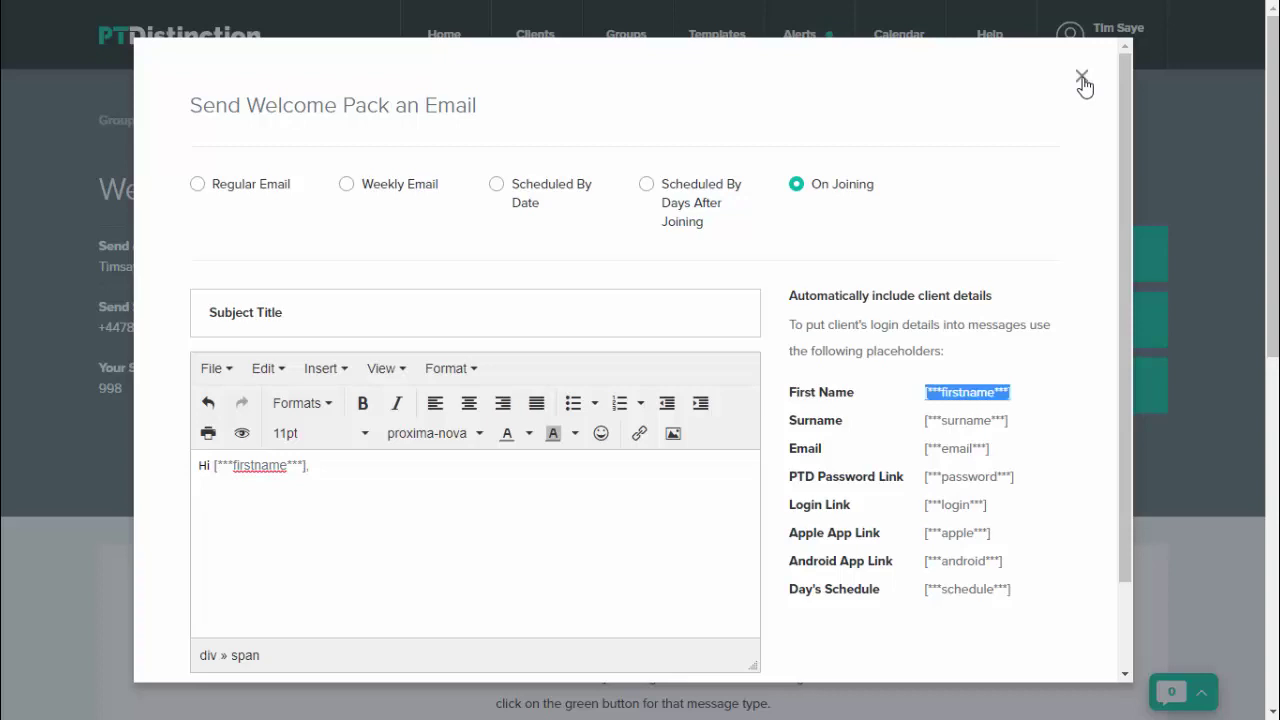
pyautogui.click(1082, 78)
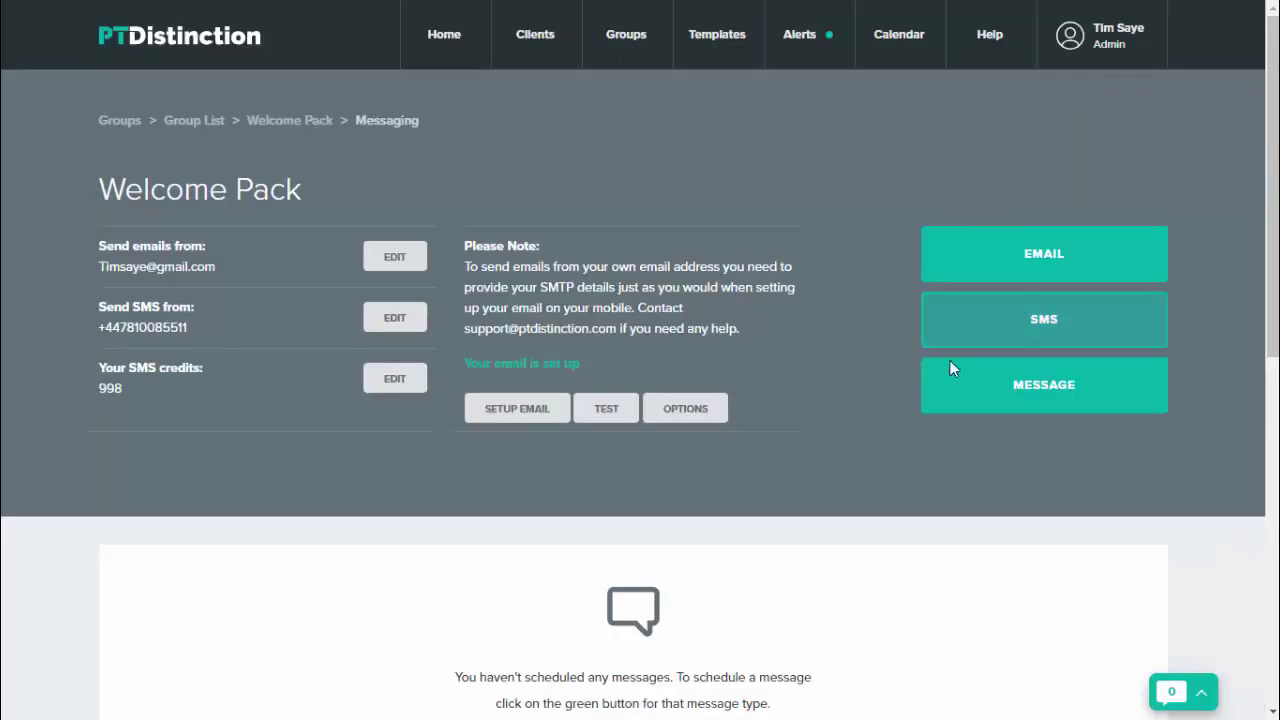
# Step: Set up an On Joining Video Message IM, then close it without scheduling
pyautogui.click(1064, 403)
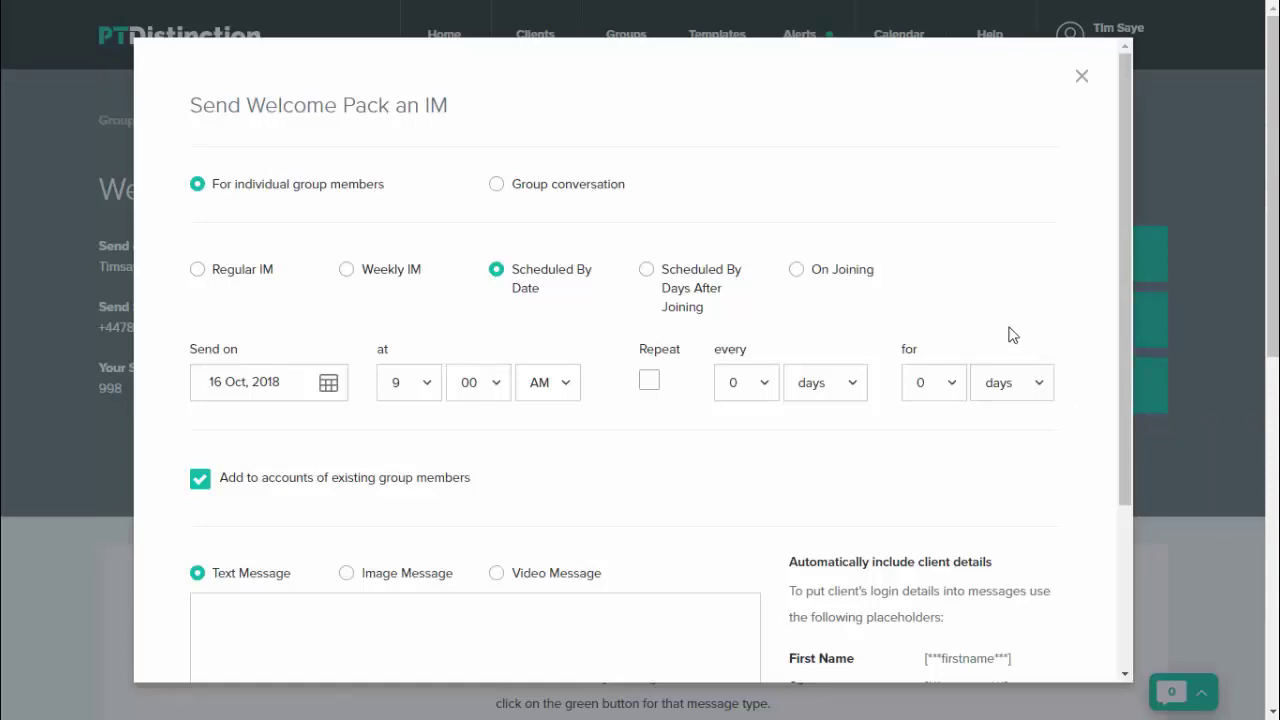
pyautogui.click(797, 269)
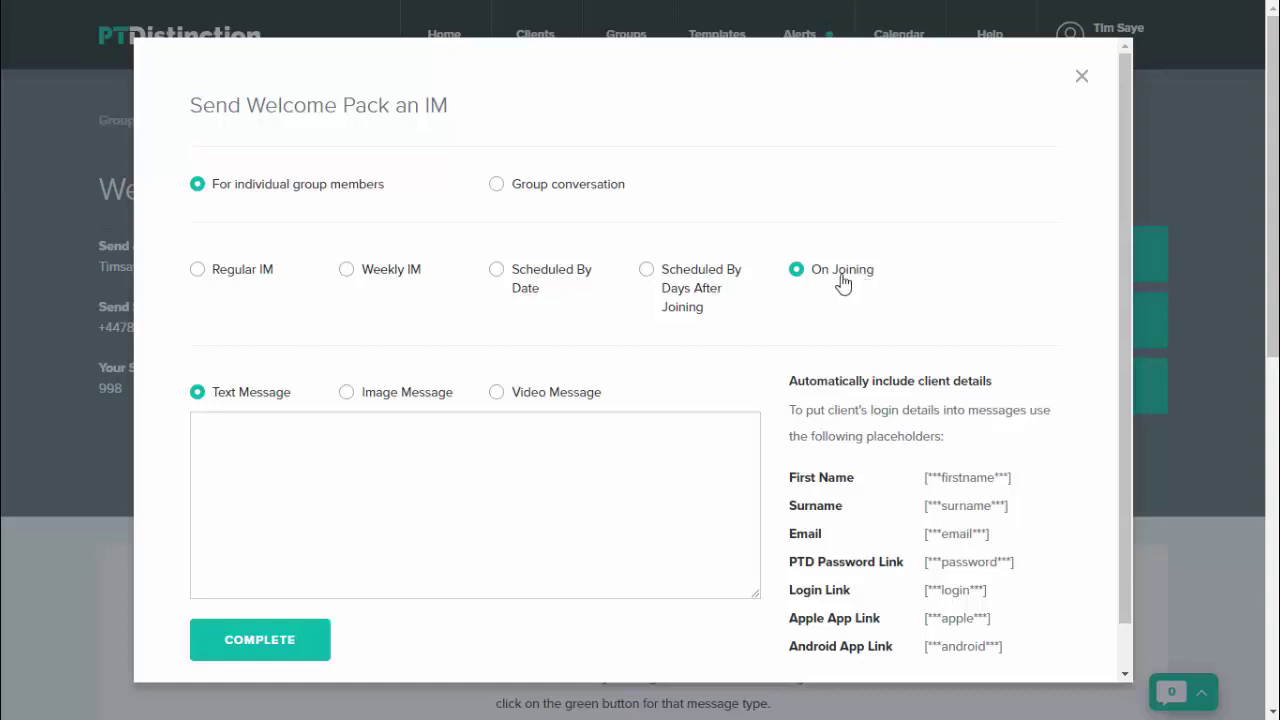
pyautogui.click(496, 393)
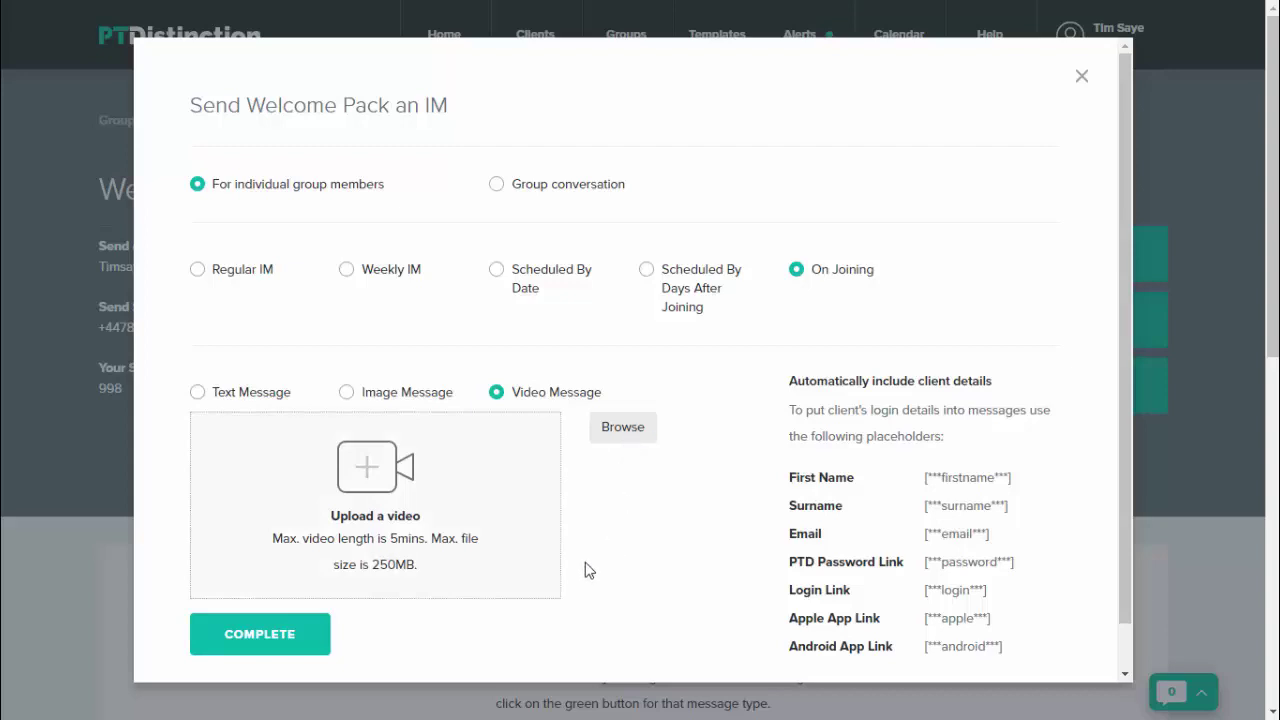
pyautogui.click(1084, 80)
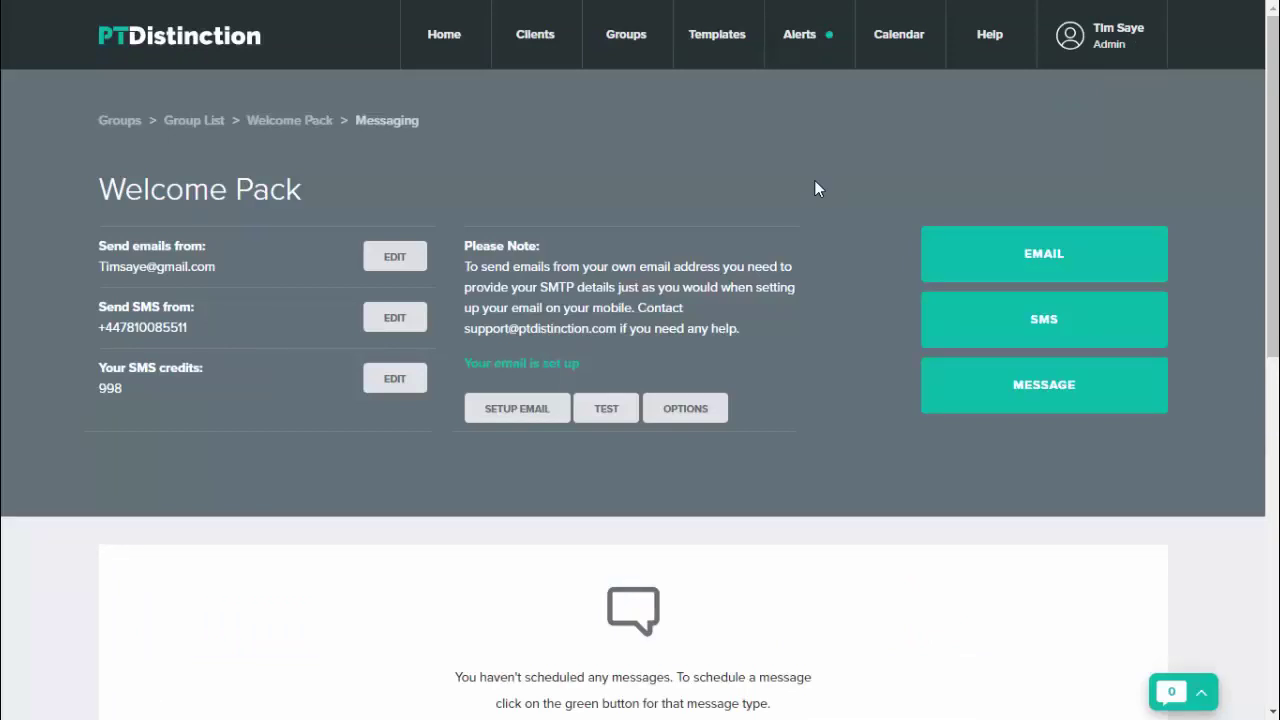
# Step: Add a new client and enter her first name, last name and e-mail address
pyautogui.moveTo(535, 34)
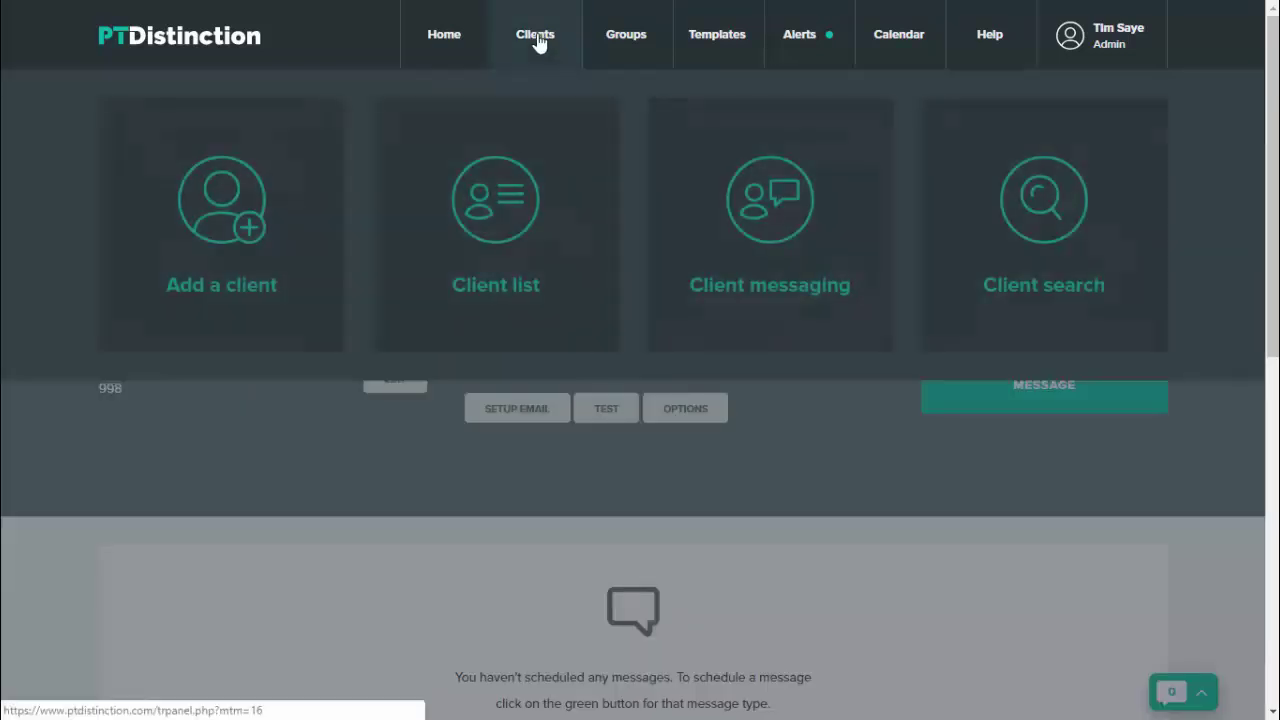
pyautogui.click(233, 228)
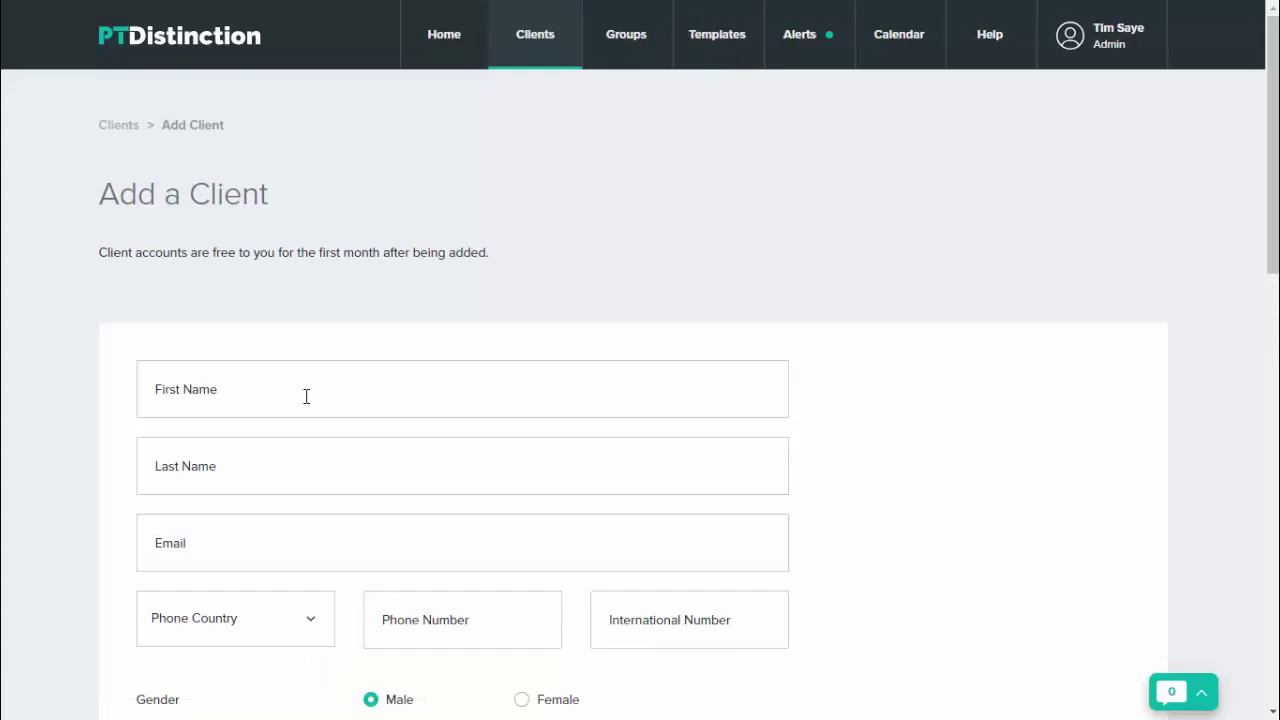
pyautogui.click(306, 396)
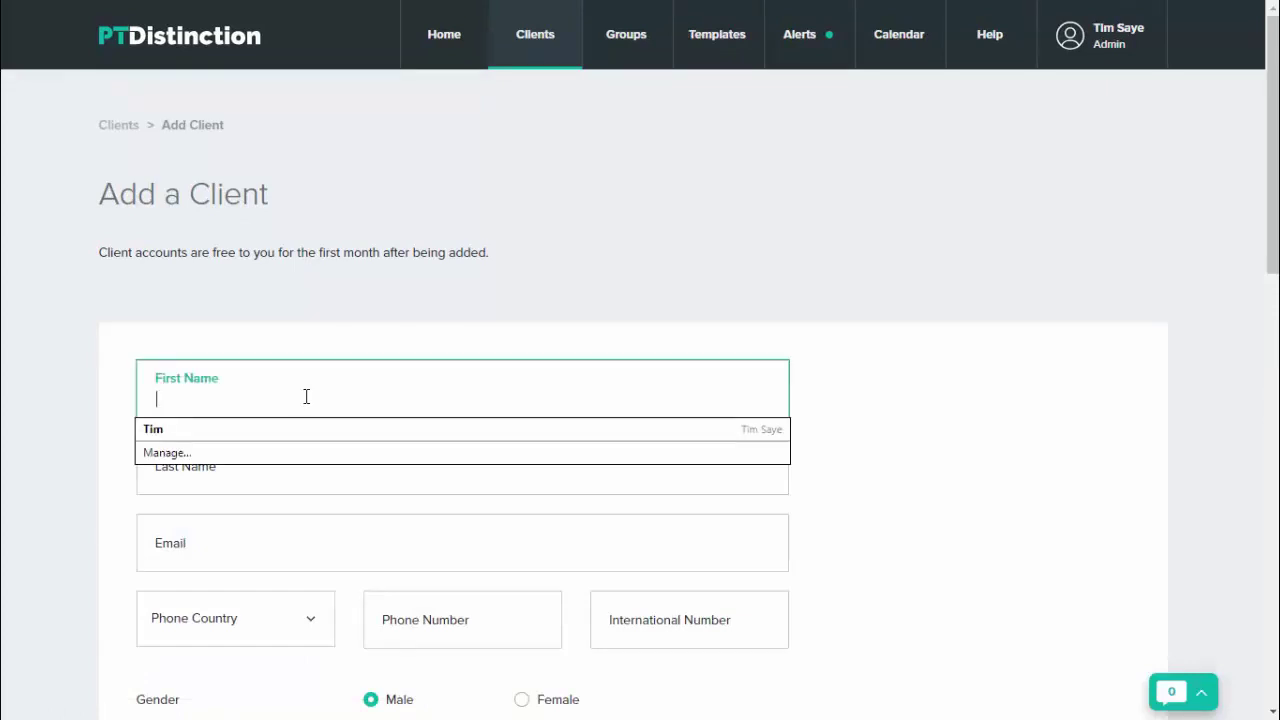
pyautogui.press('capslock')
pyautogui.press('capslock')
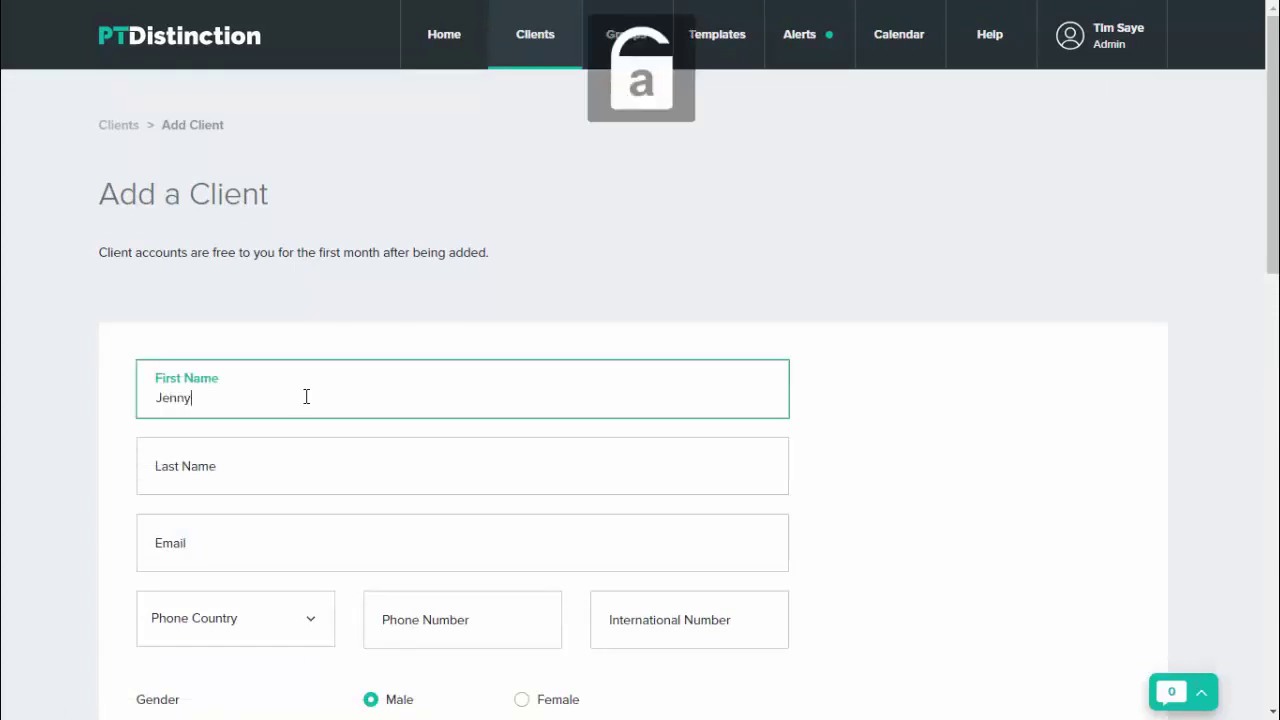
pyautogui.press('Tab')
pyautogui.press('Tab')
pyautogui.press('Tab')
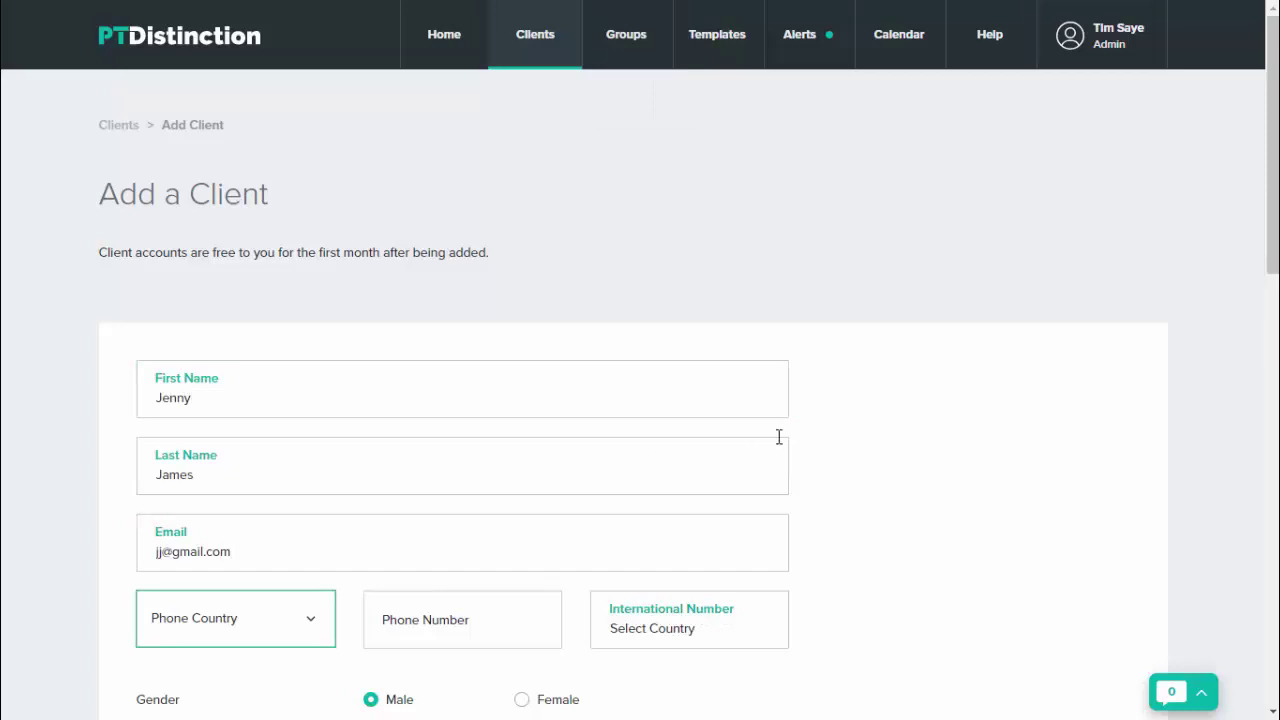
# Step: Set the client's gender to Female and allow her to message back
pyautogui.scroll(-1, 790, 438)
pyautogui.scroll(-2, 805, 436)
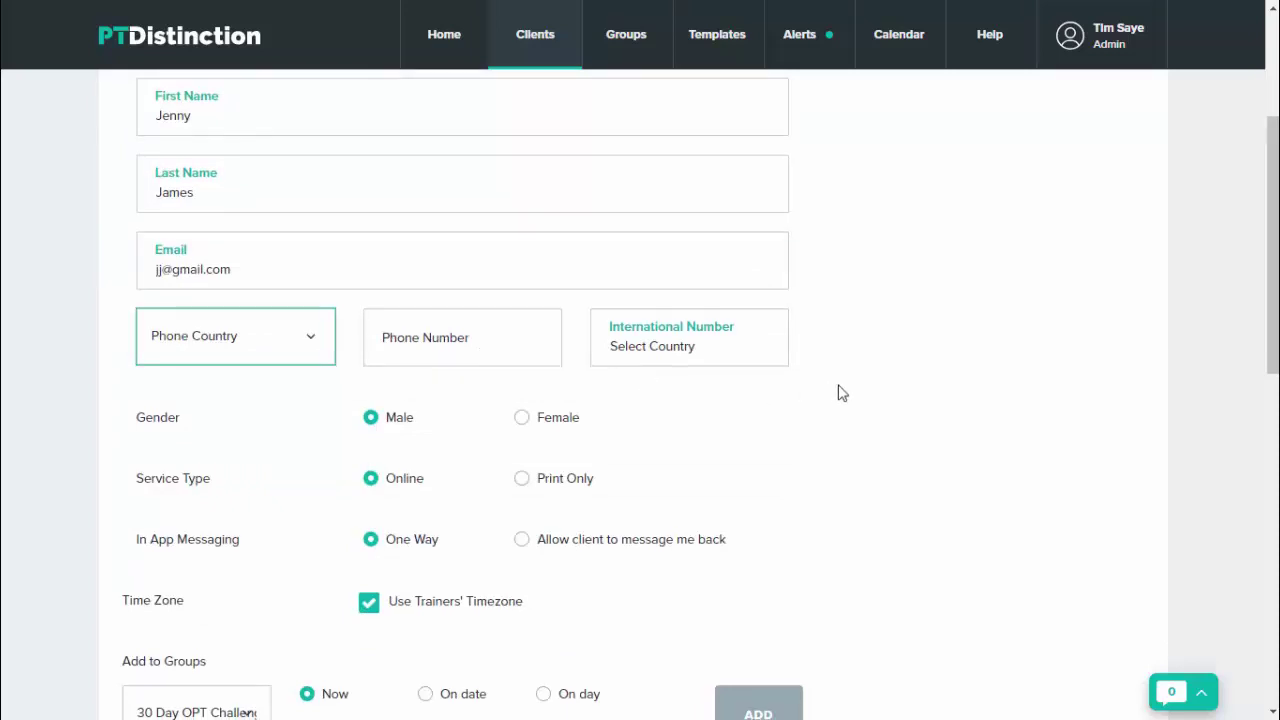
pyautogui.scroll(-1, 820, 392)
pyautogui.click(522, 326)
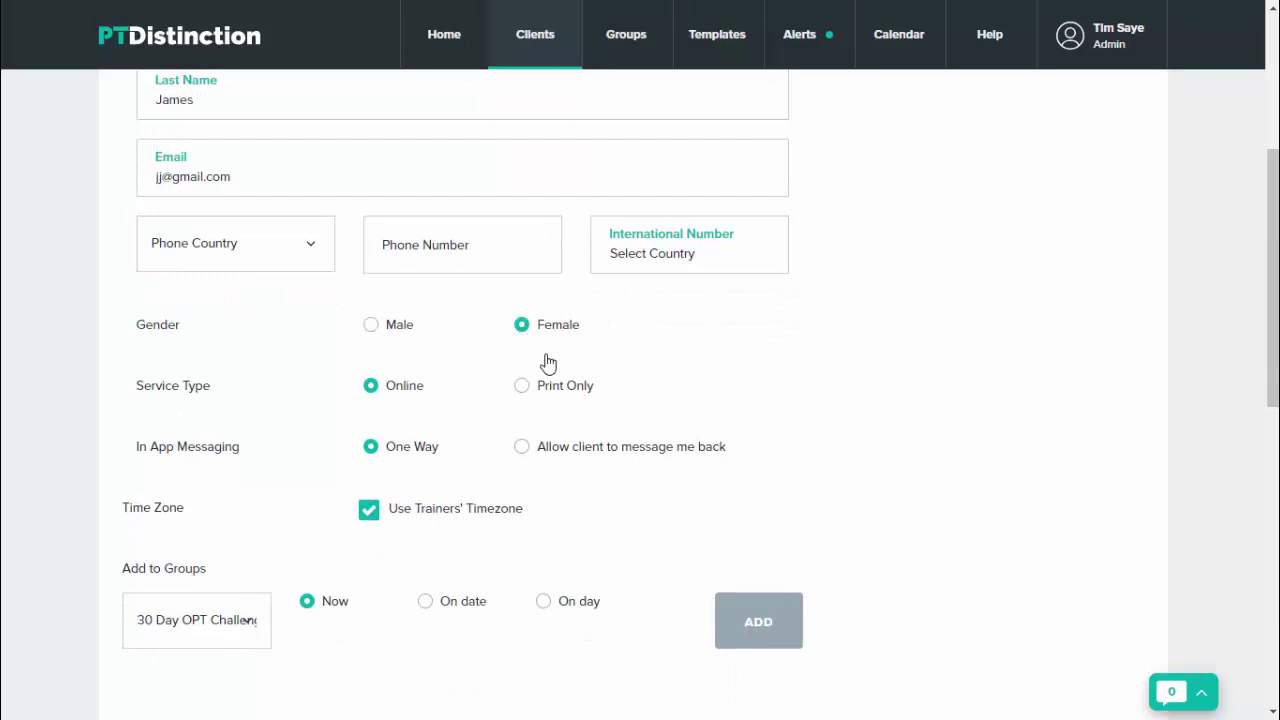
pyautogui.scroll(-1, 689, 386)
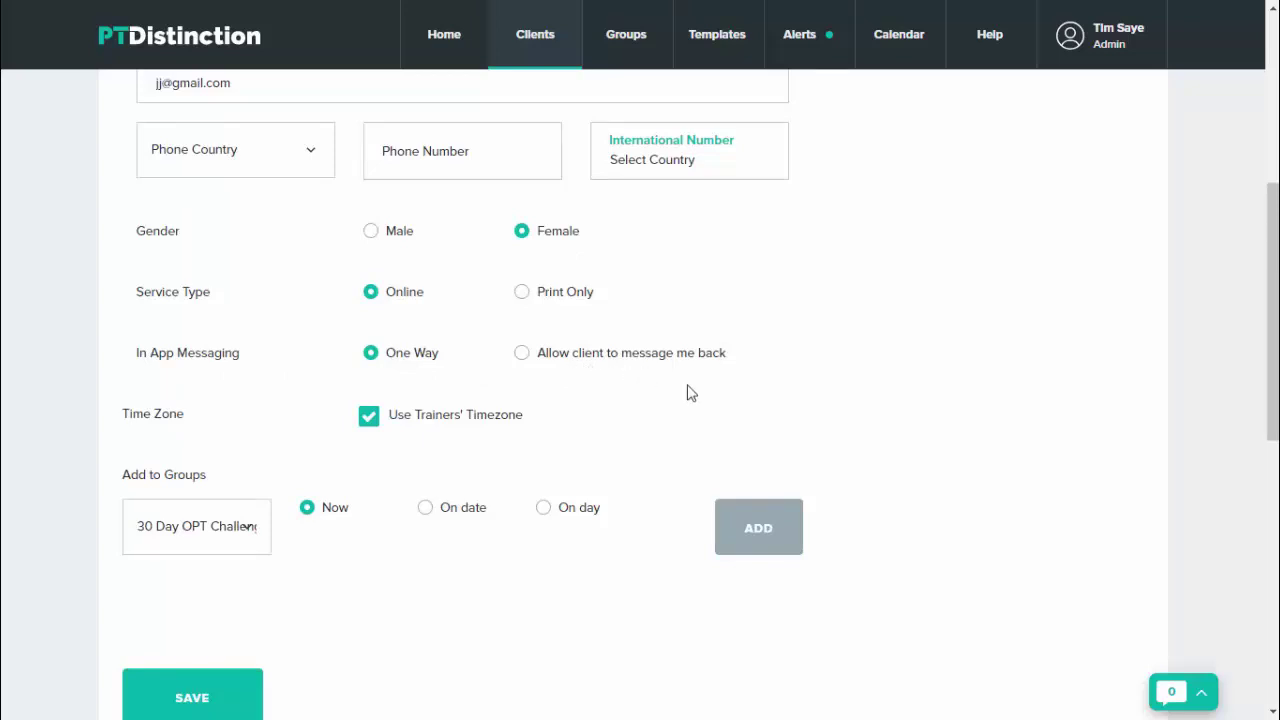
pyautogui.click(525, 358)
# Step: Add the client to the Welcome Pack group starting now
pyautogui.scroll(-1, 931, 394)
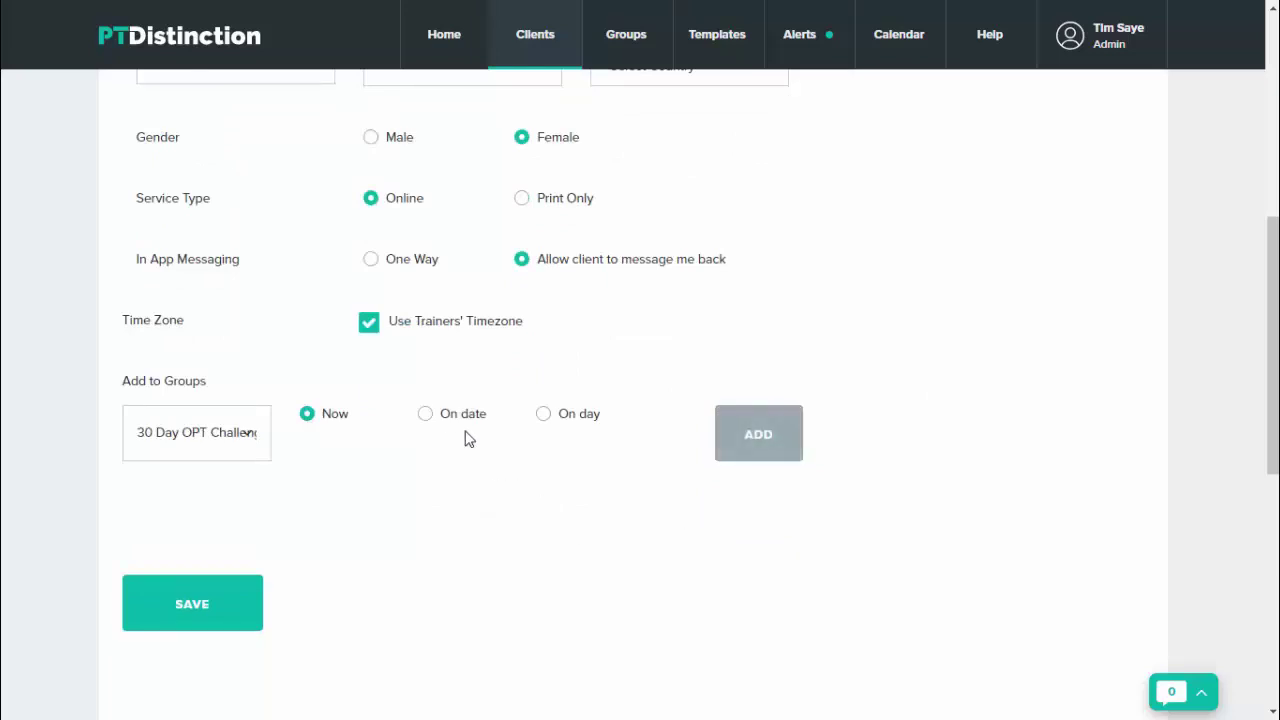
pyautogui.click(237, 445)
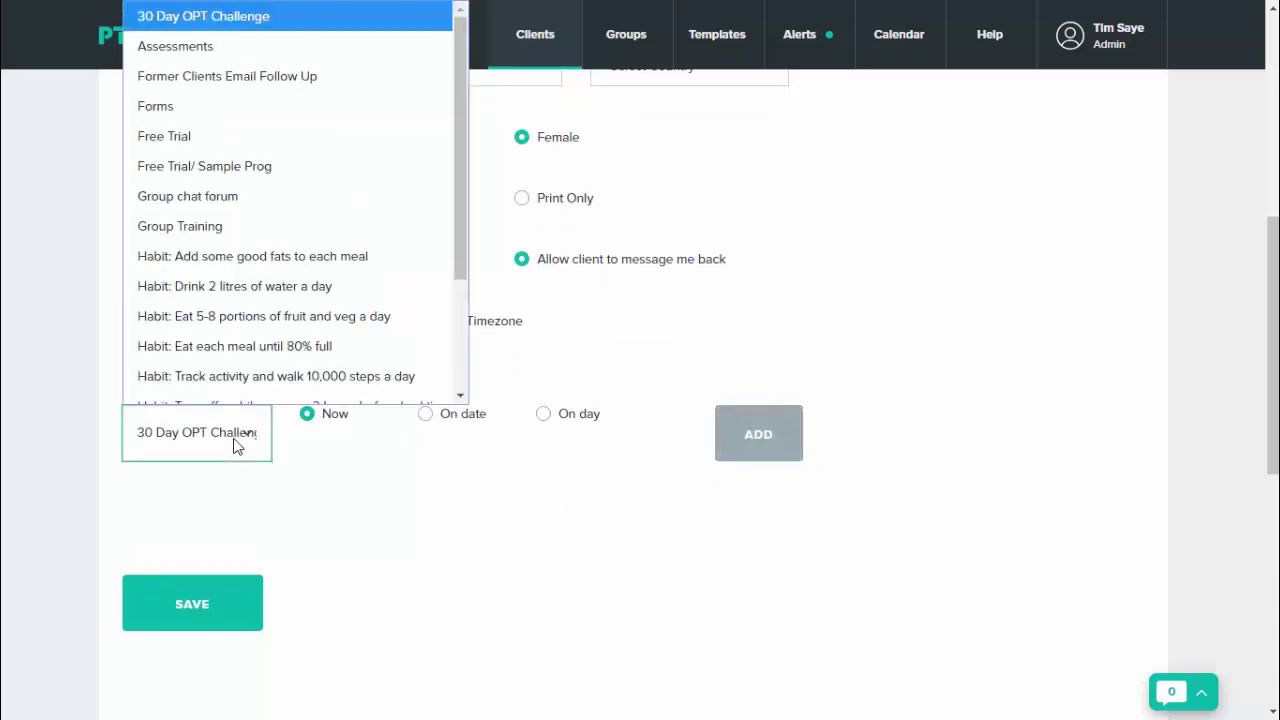
pyautogui.scroll(-1, 263, 279)
pyautogui.scroll(-3, 262, 275)
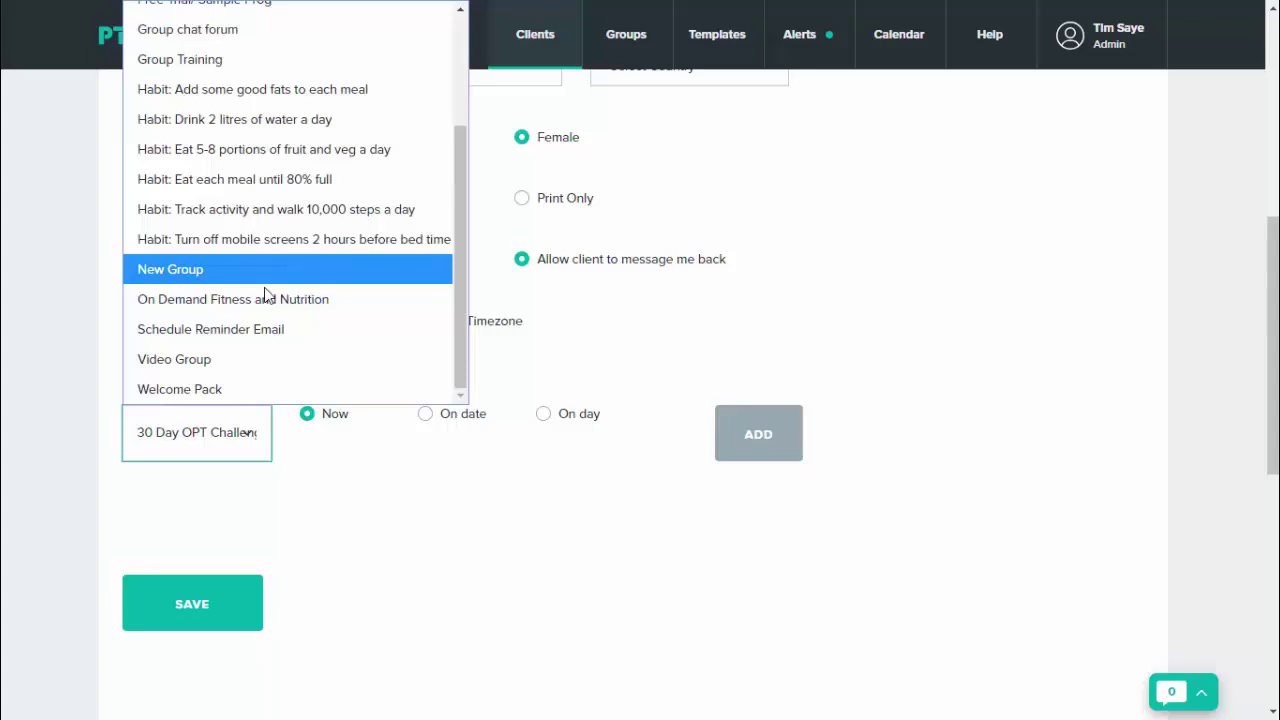
pyautogui.click(235, 388)
pyautogui.click(780, 435)
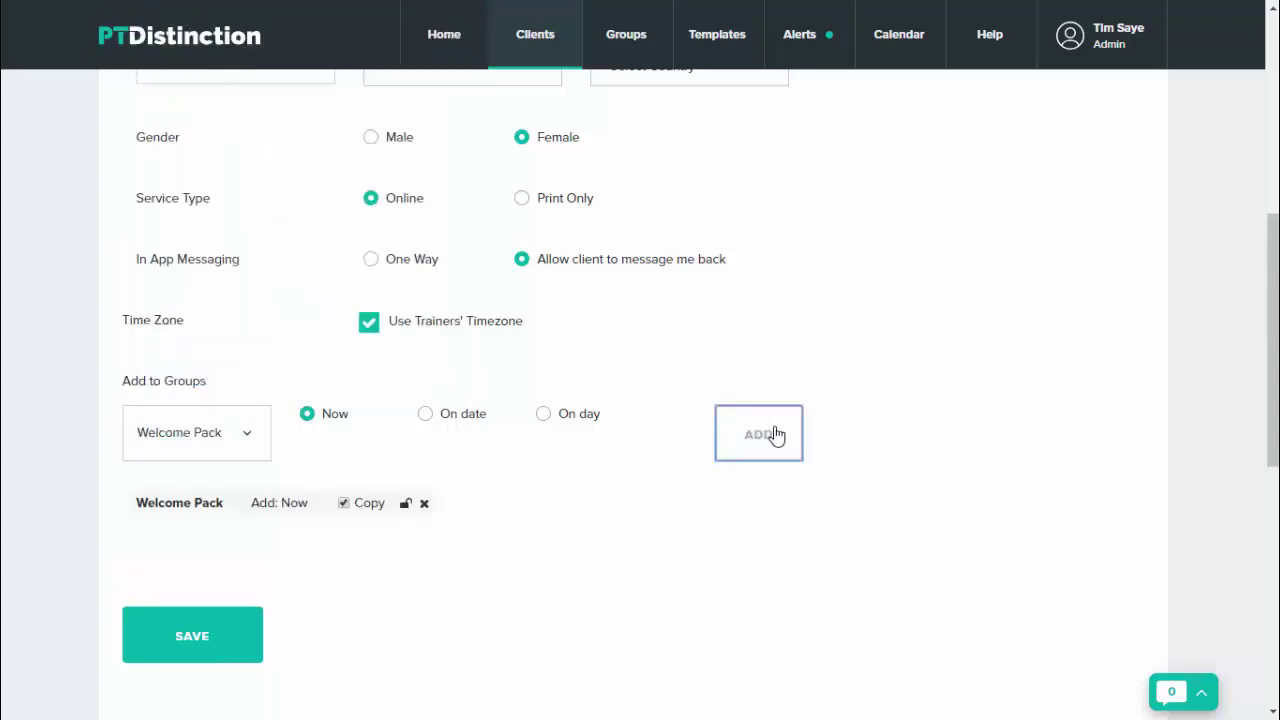
# Step: Save the client, skip sending login details, and open her dashboard
pyautogui.click(213, 640)
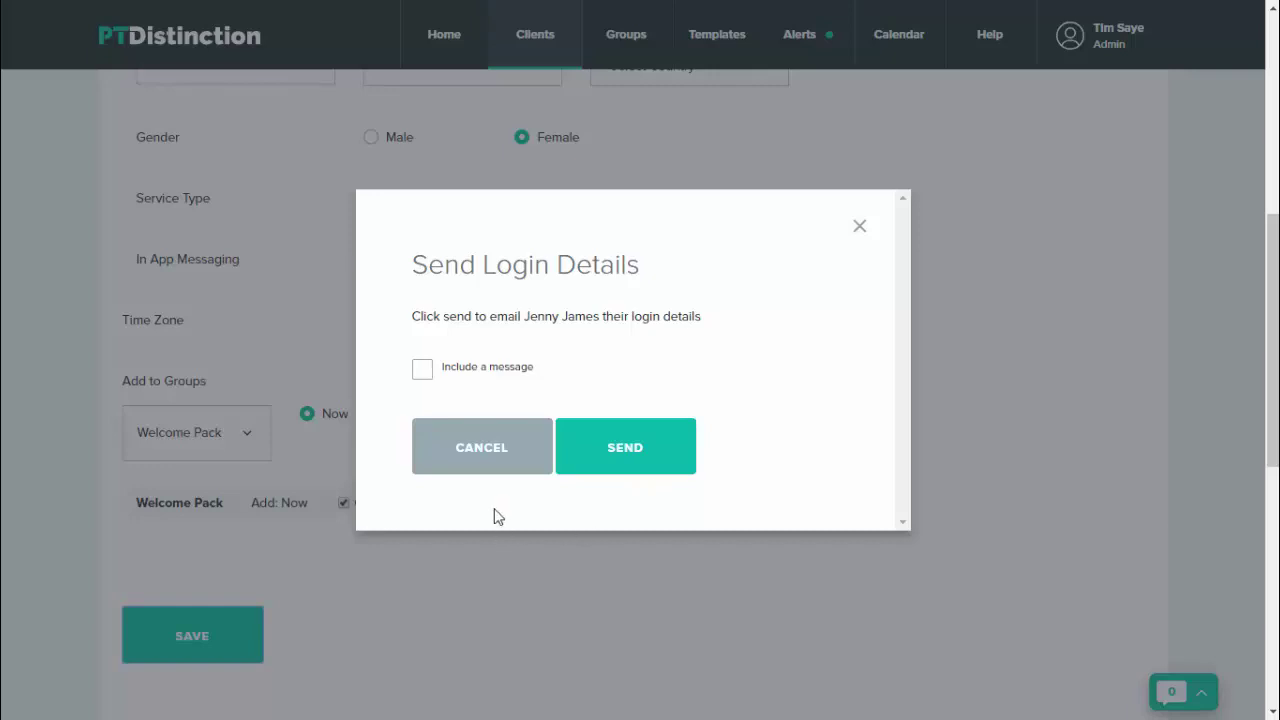
pyautogui.click(489, 462)
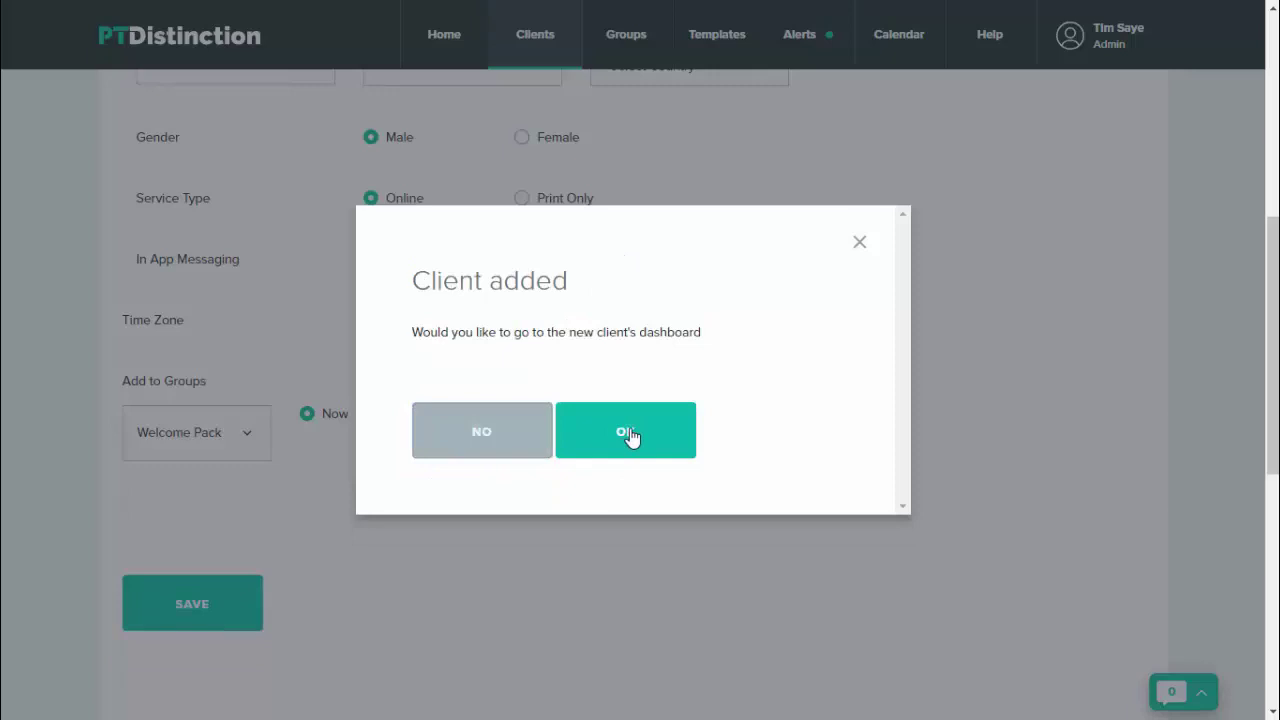
pyautogui.click(640, 443)
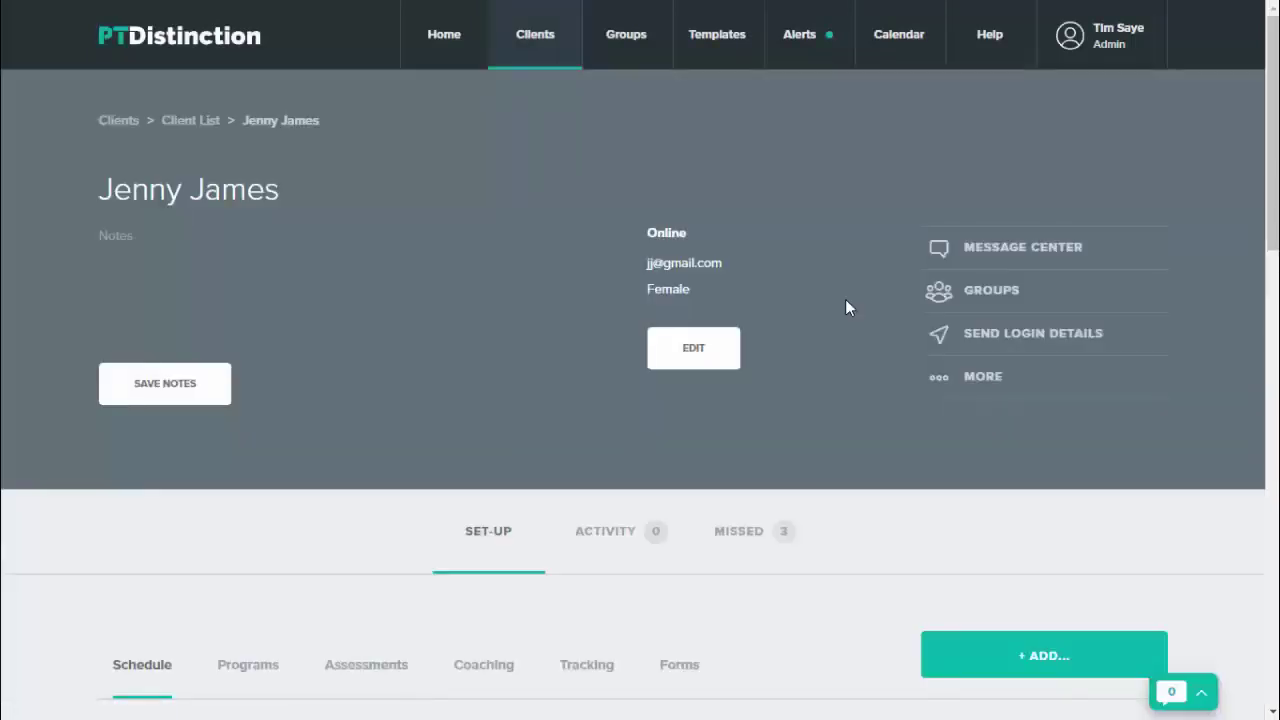
# Step: Scroll through the client's Schedule week to view Tuesday's consent form and PARQ, plus the 8pm Food Diary events Tuesday–Thursday
pyautogui.scroll(-6, 843, 344)
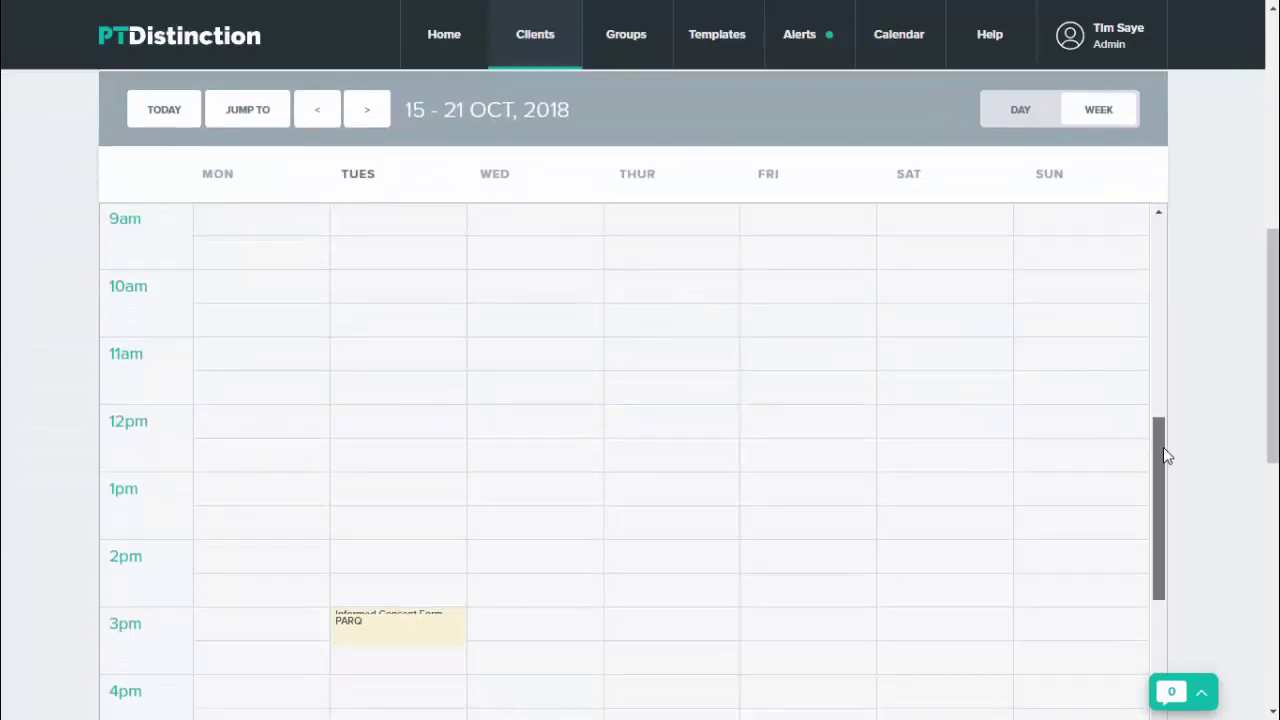
pyautogui.moveTo(1163, 449); pyautogui.dragTo(1163, 541)
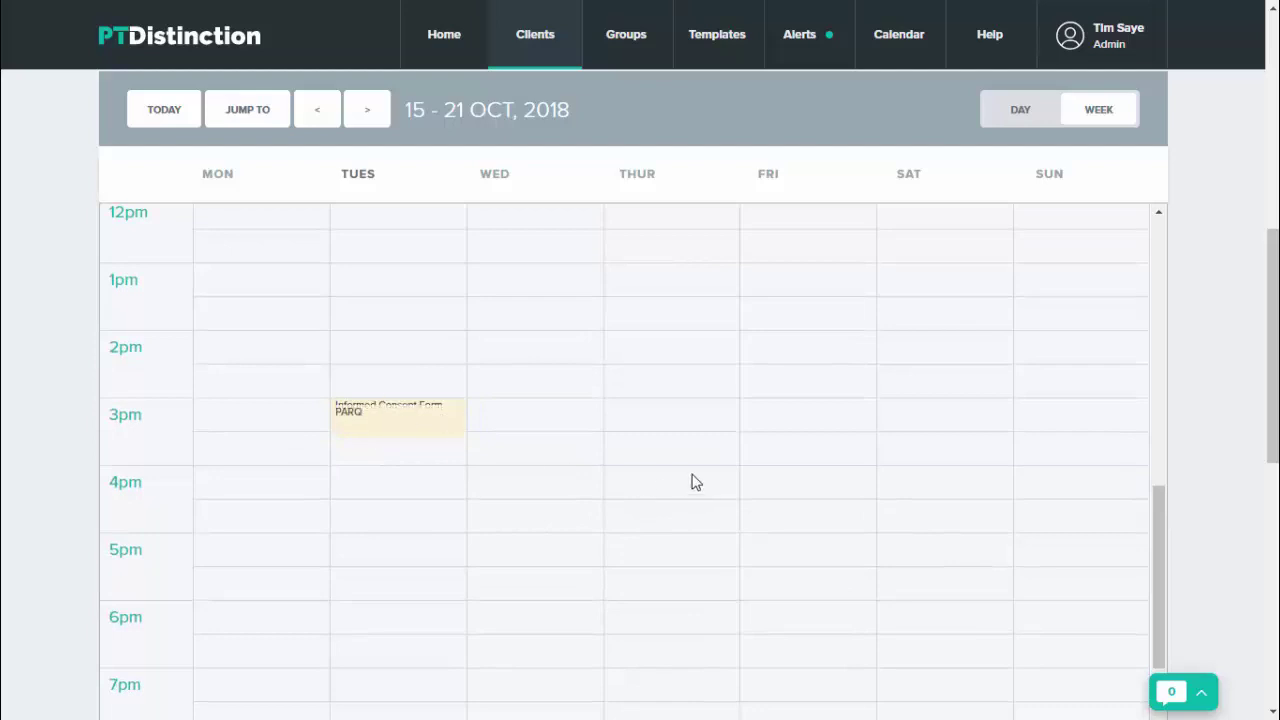
pyautogui.scroll(-3, 714, 468)
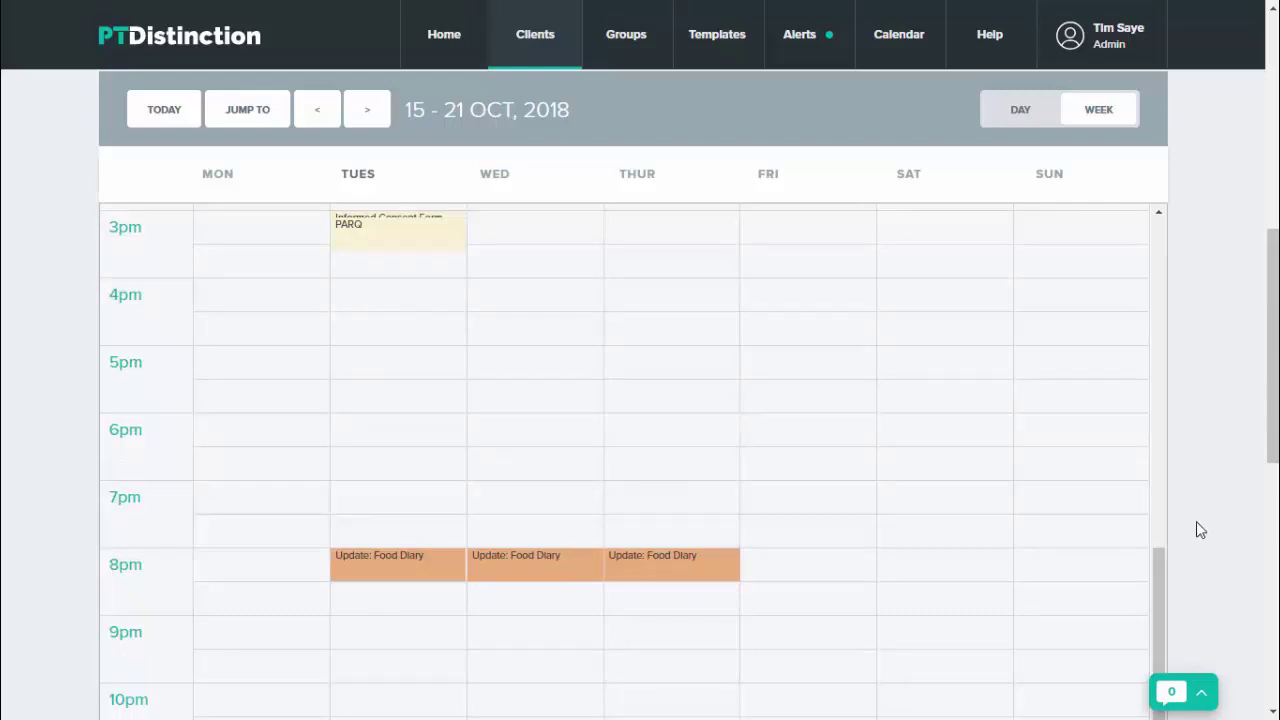
pyautogui.scroll(6, 1200, 530)
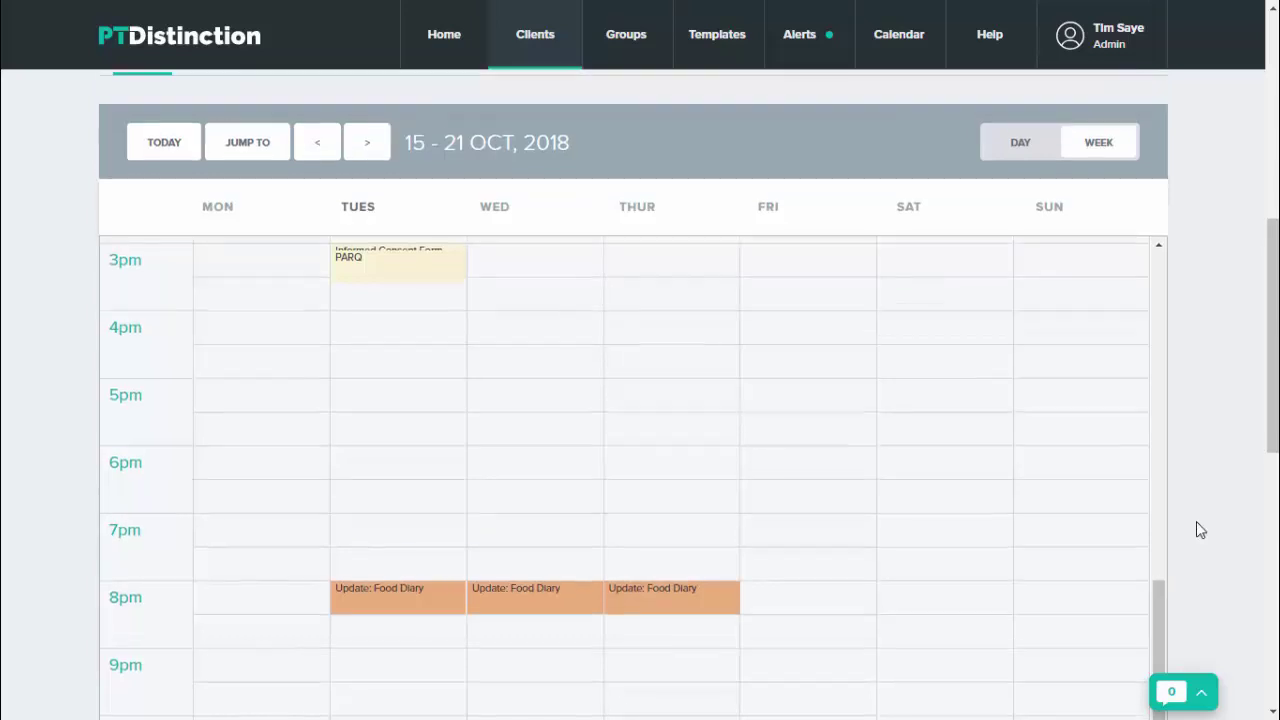